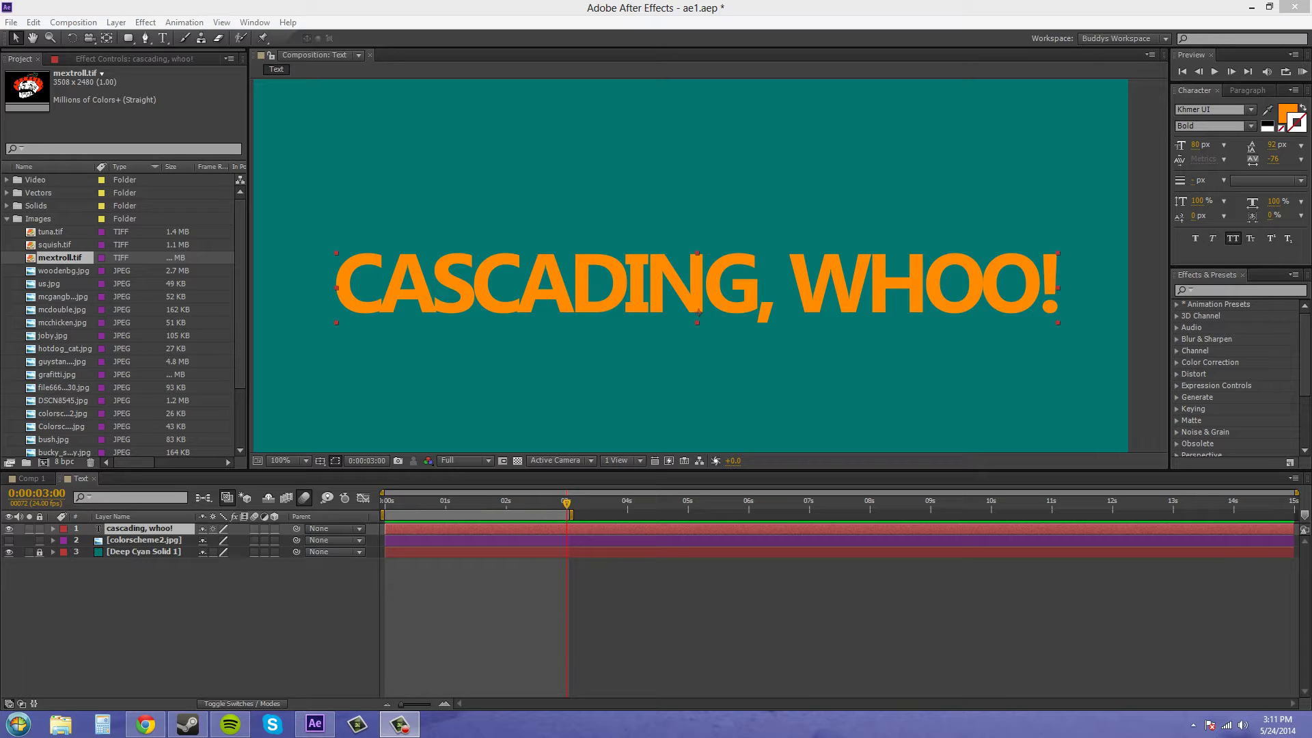
Play back the existing cascading text animation, stop it, and rewind to 0:00.
click(1300, 71)
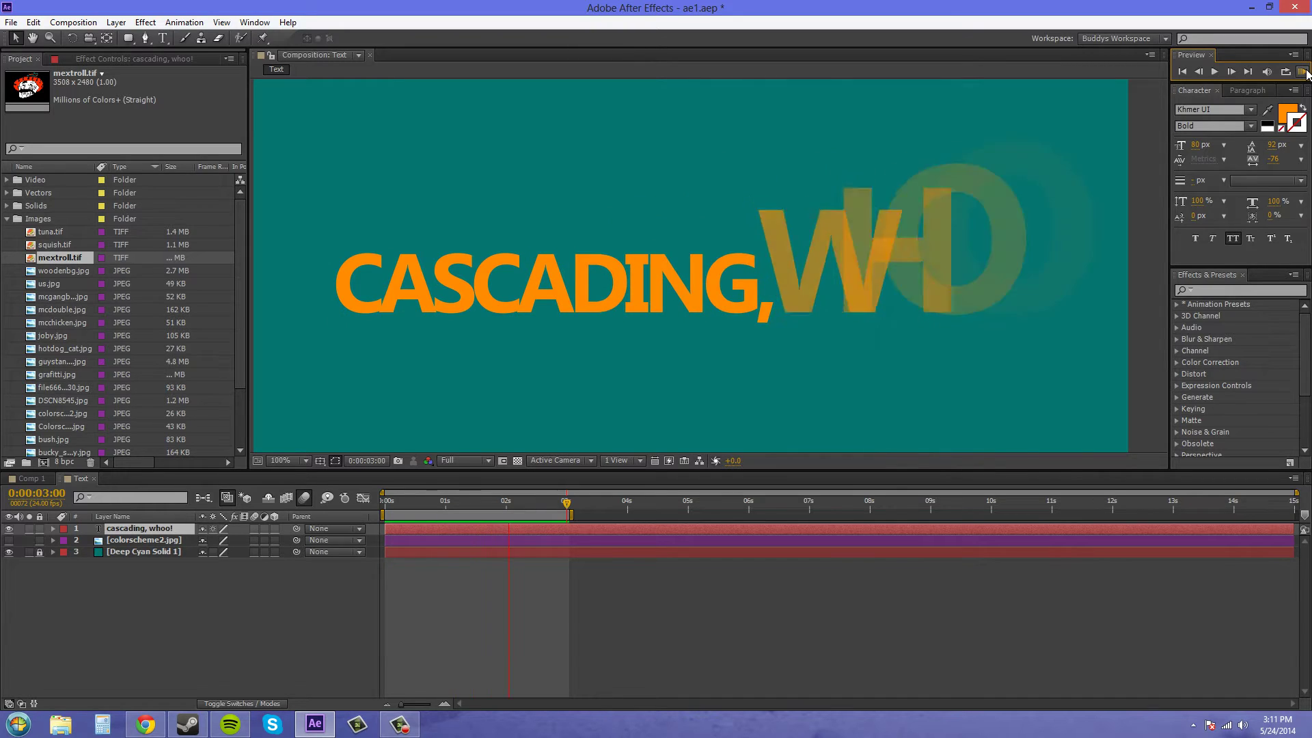
key(space)
drag(566, 501, 381, 502)
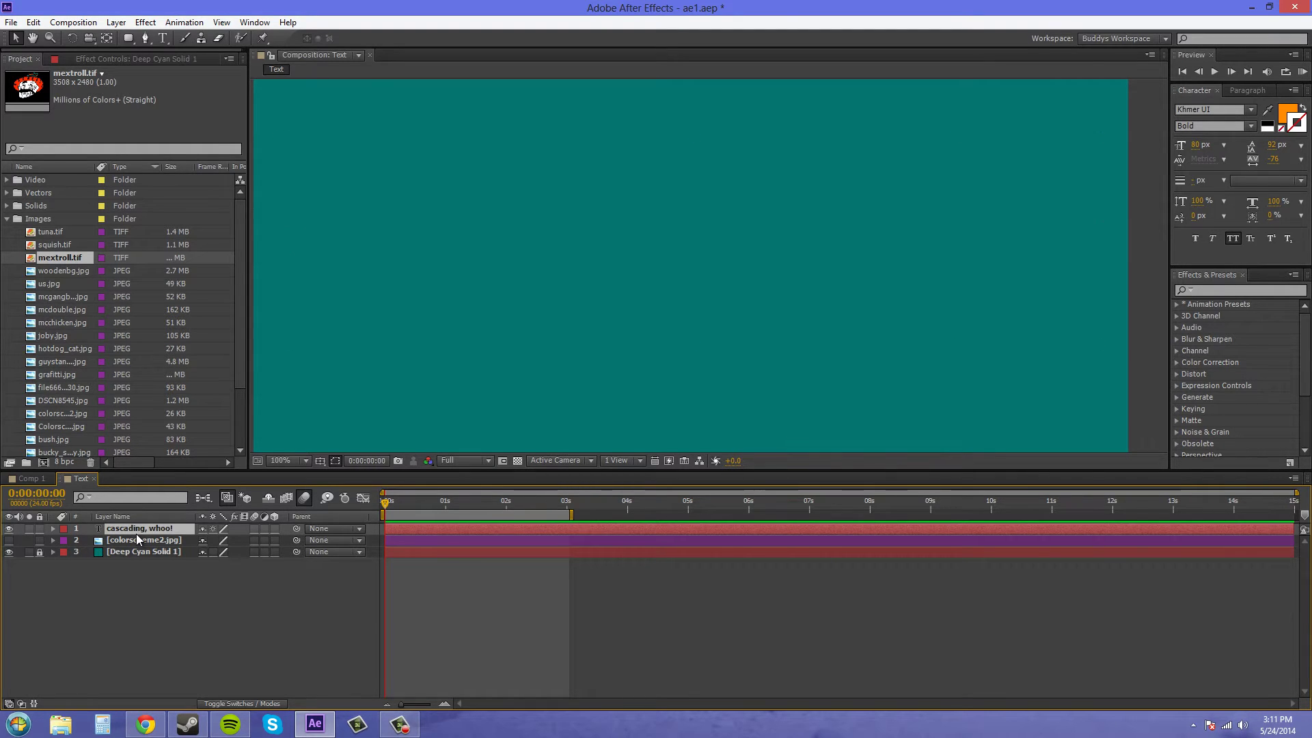
Replace the old text layer with new text 'CASCADING, WHOO!' and set its stroke to None.
key(Delete)
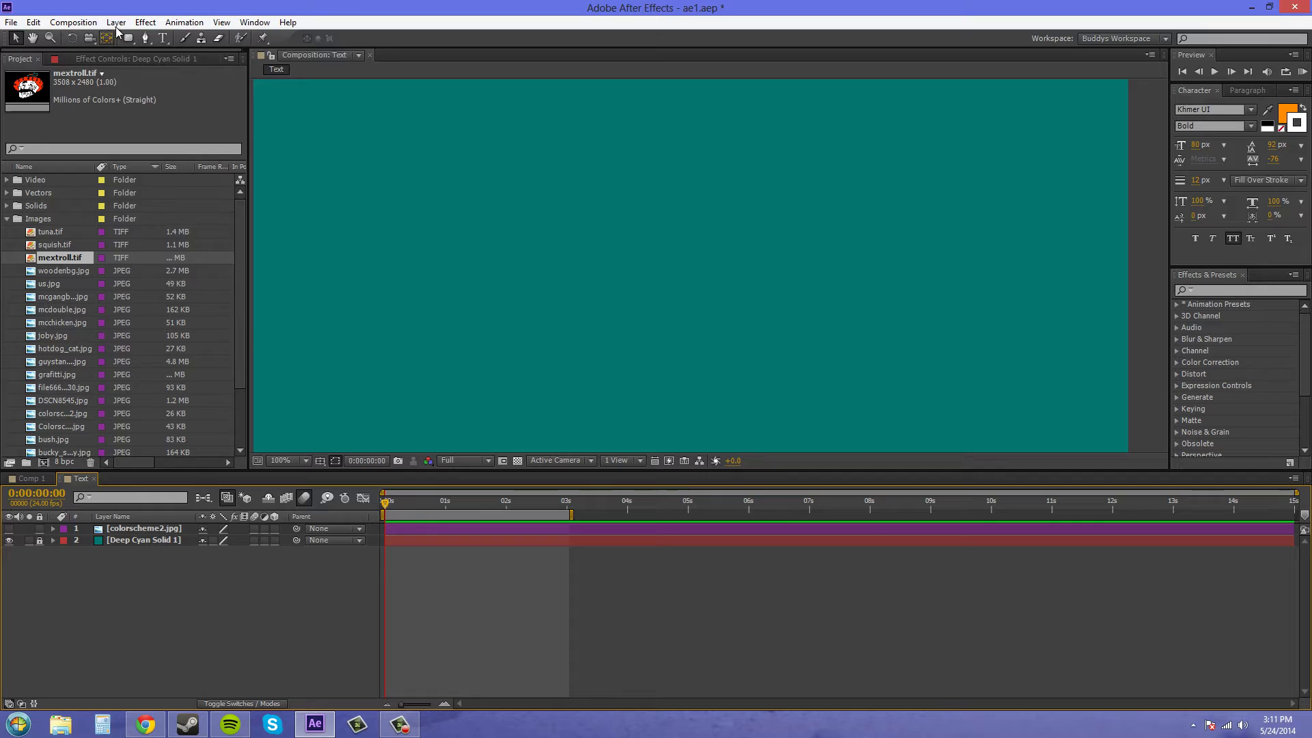
click(116, 21)
mouse_move(134, 38)
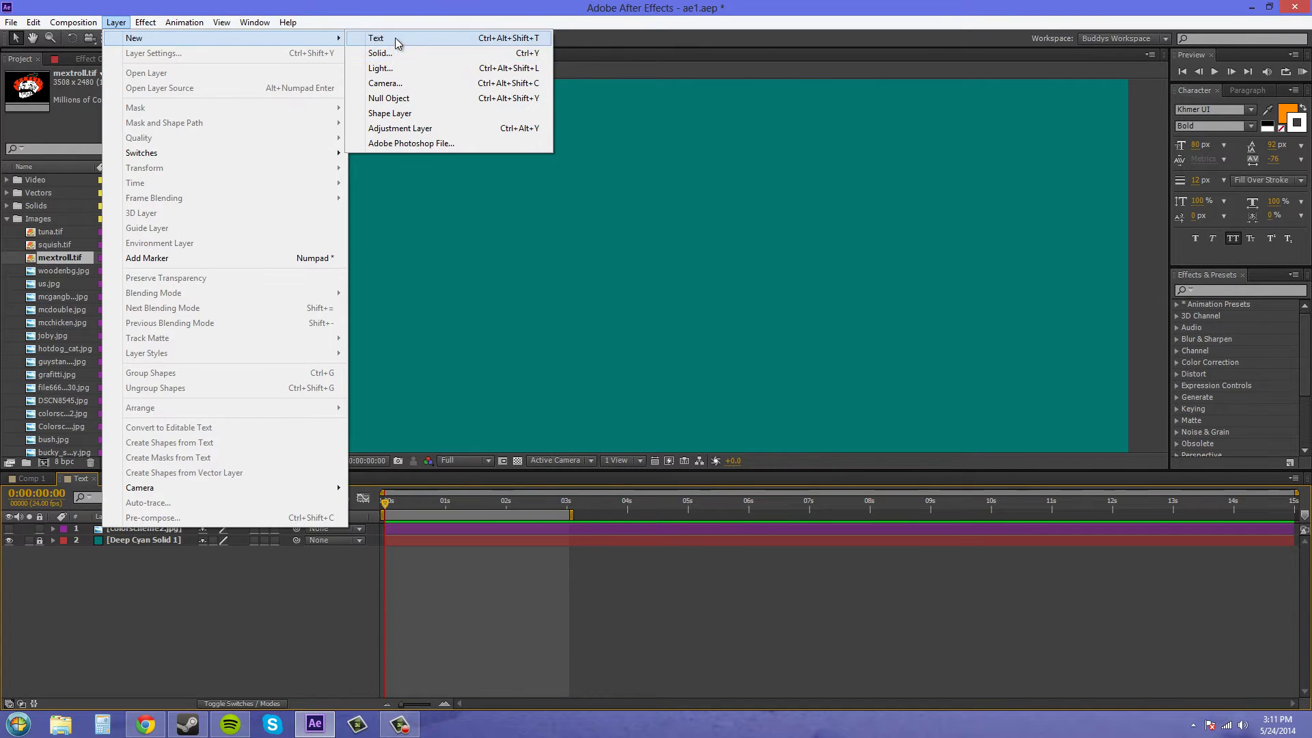
click(376, 38)
text(c)
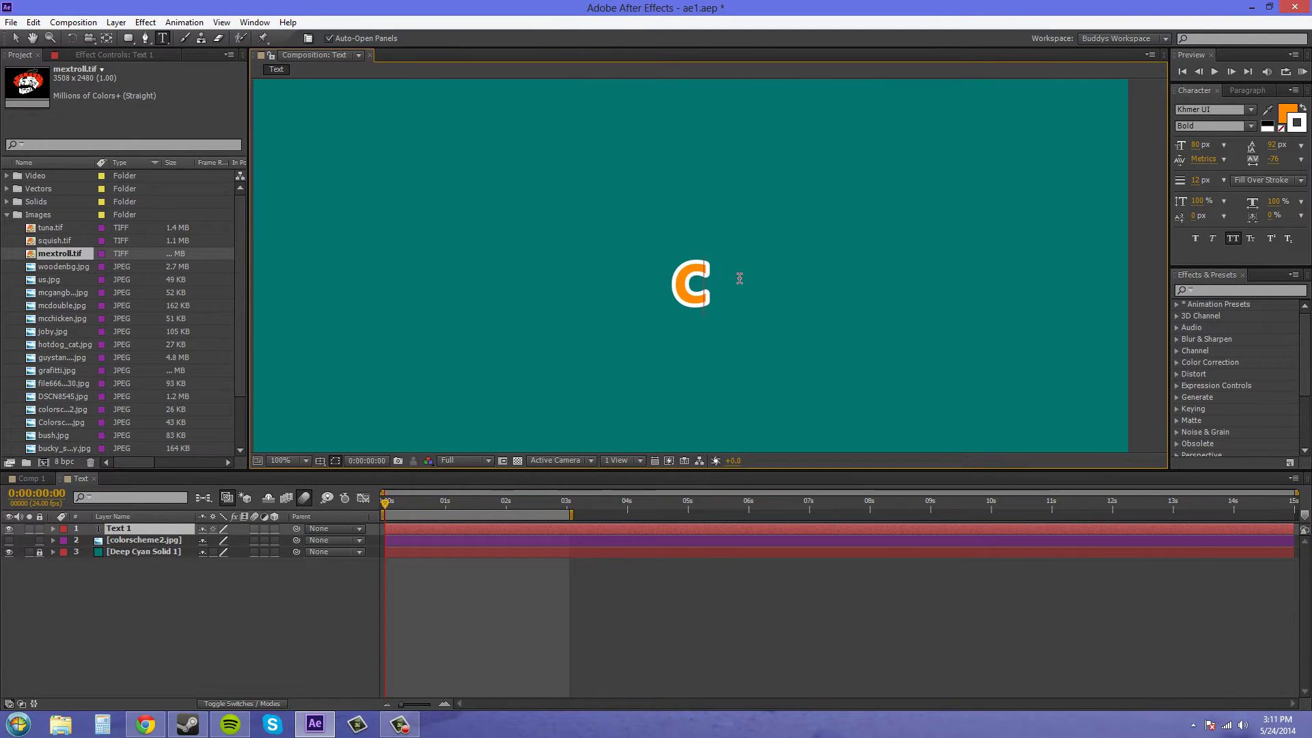
text(ASC)
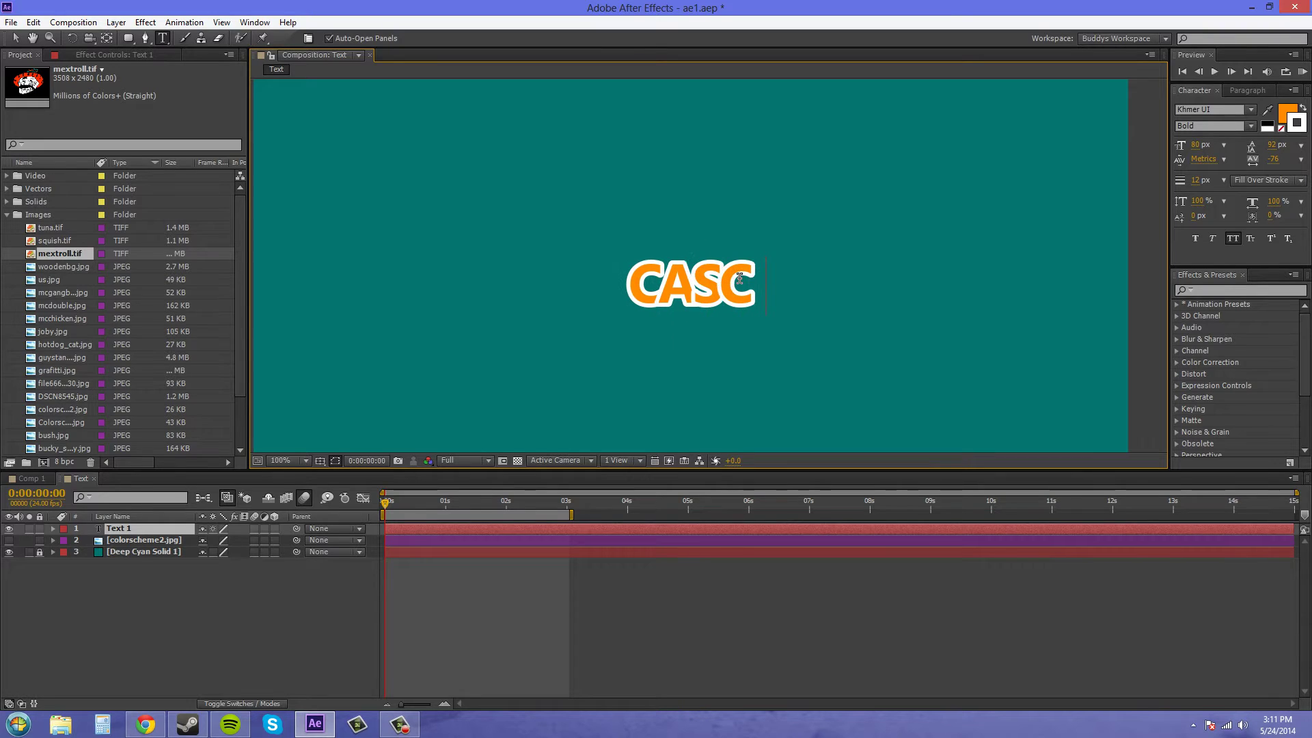
text(ADING)
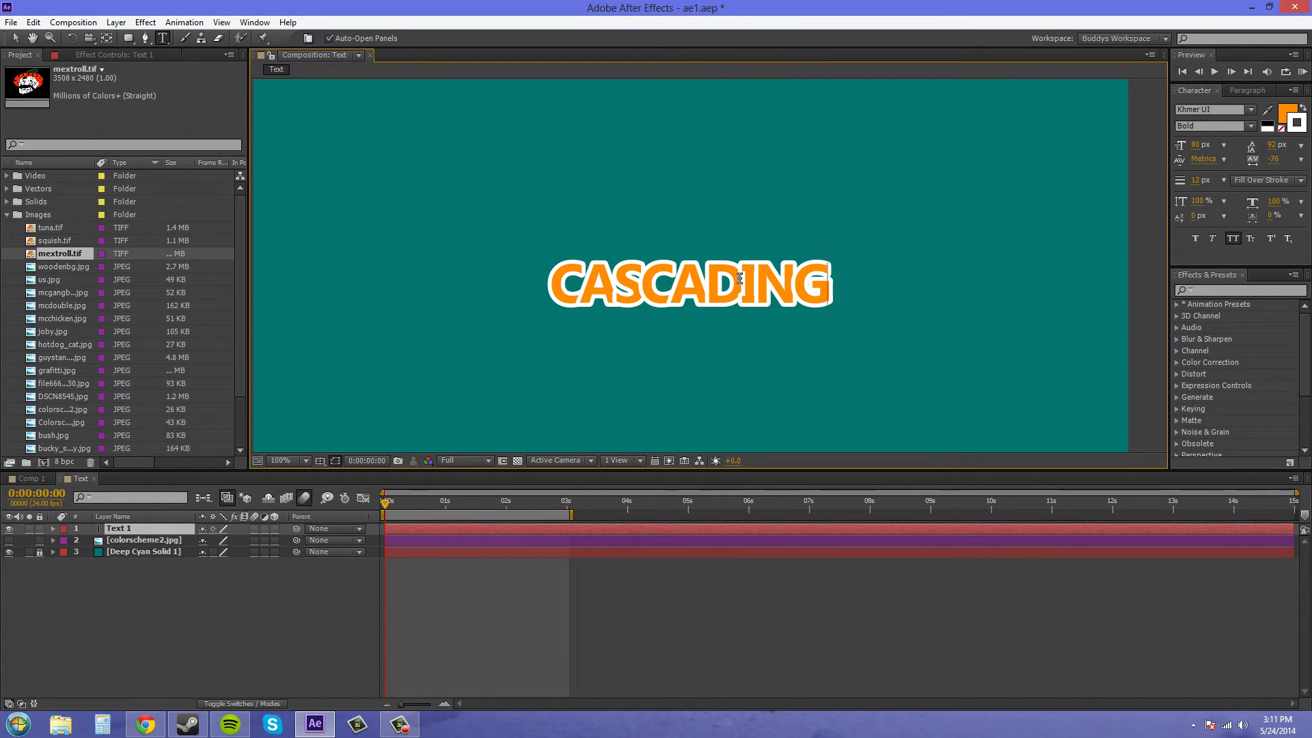
text(, WHOO!)
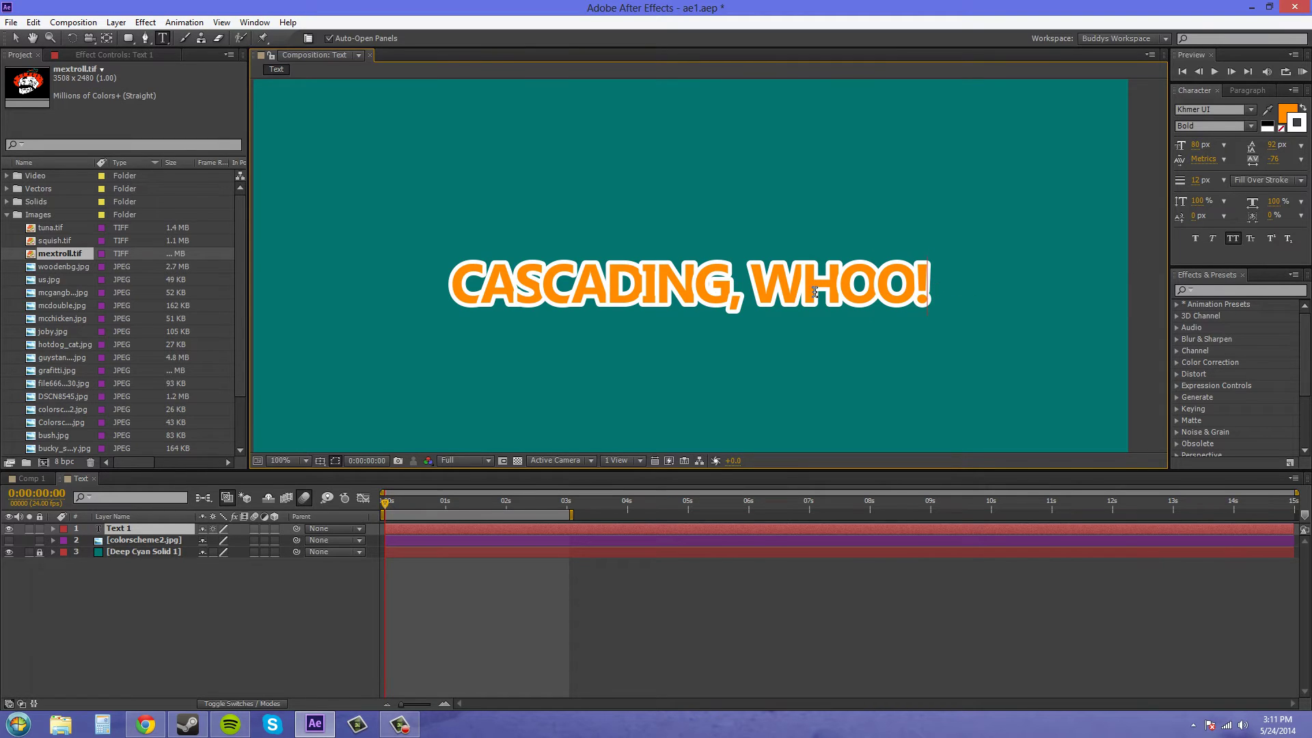
drag(957, 284, 438, 283)
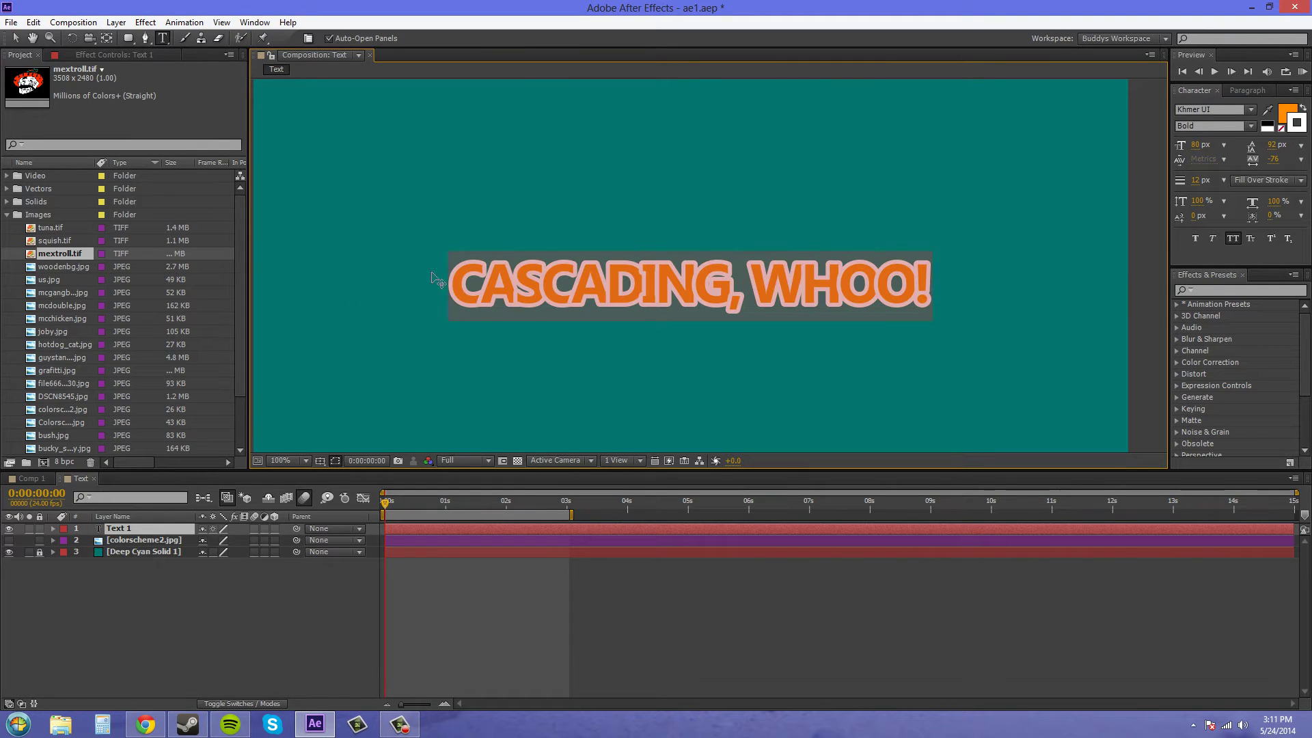
click(1278, 130)
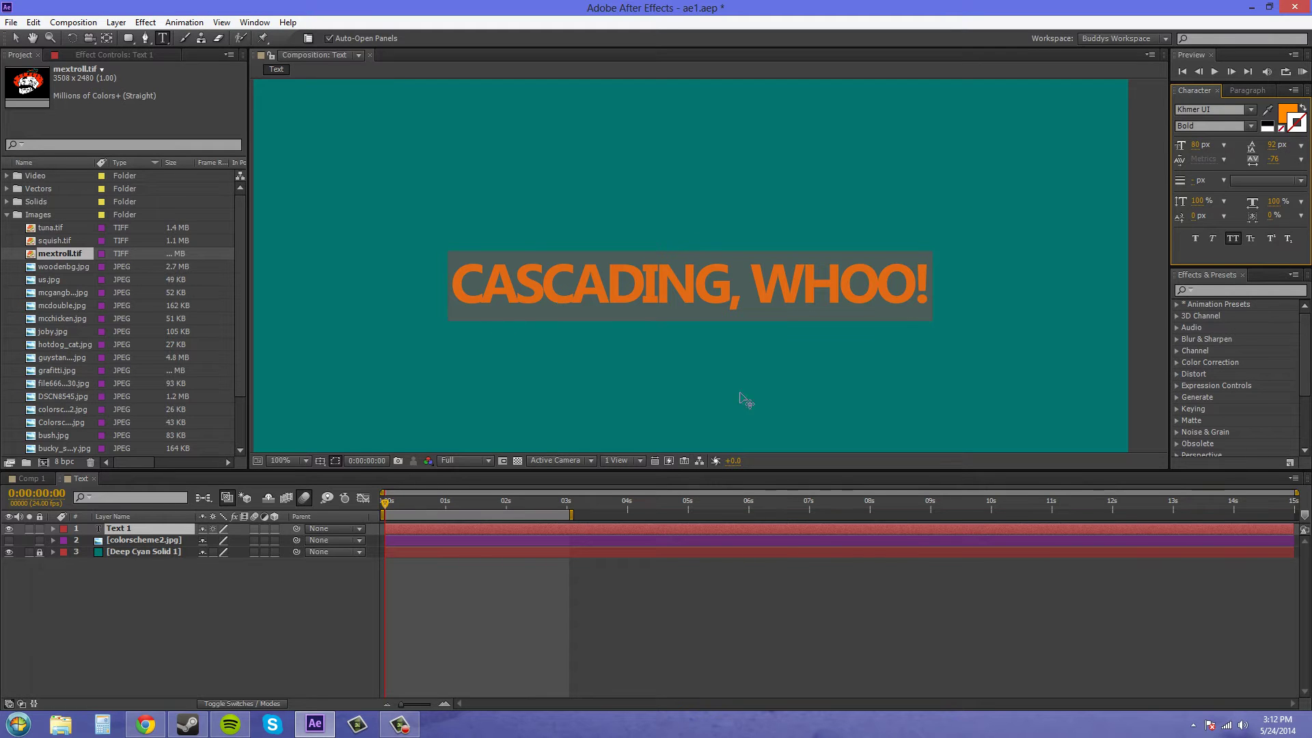
Scale the 'CASCADING, WHOO!' text layer up to 172%.
click(143, 540)
click(141, 527)
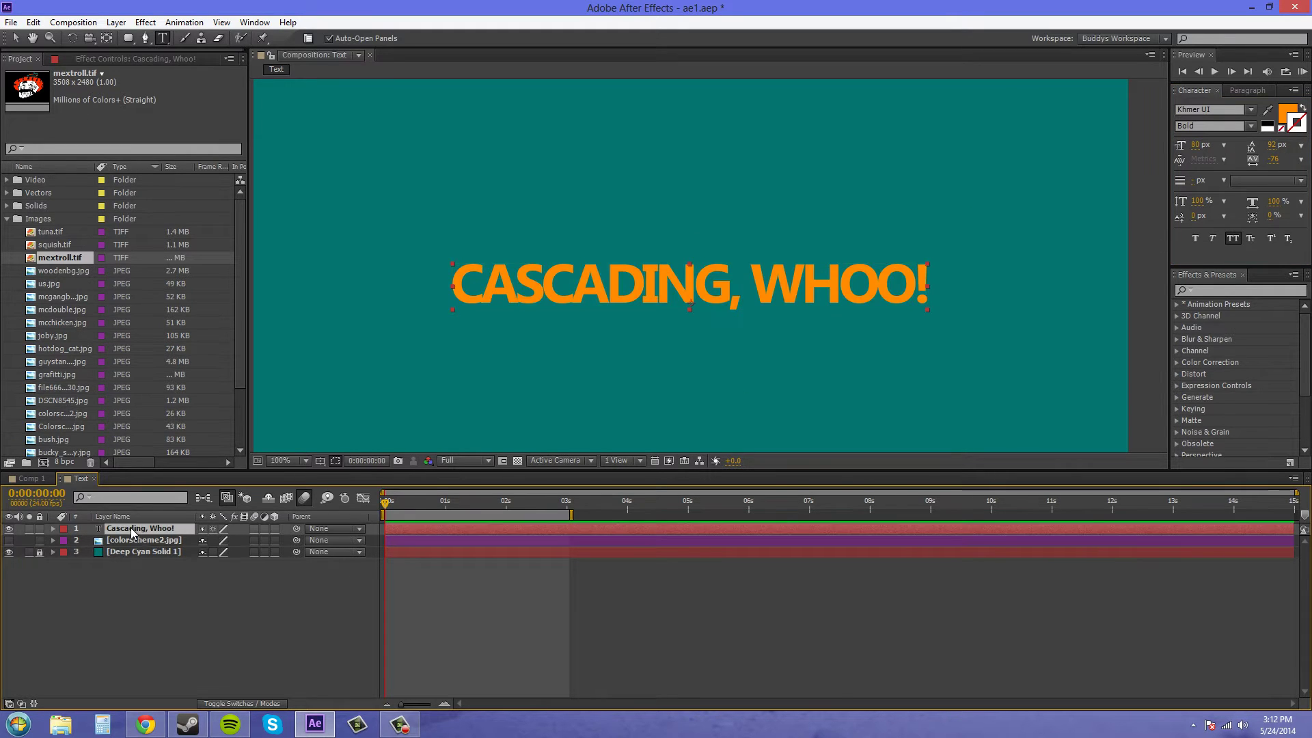
key(s)
drag(247, 540, 292, 534)
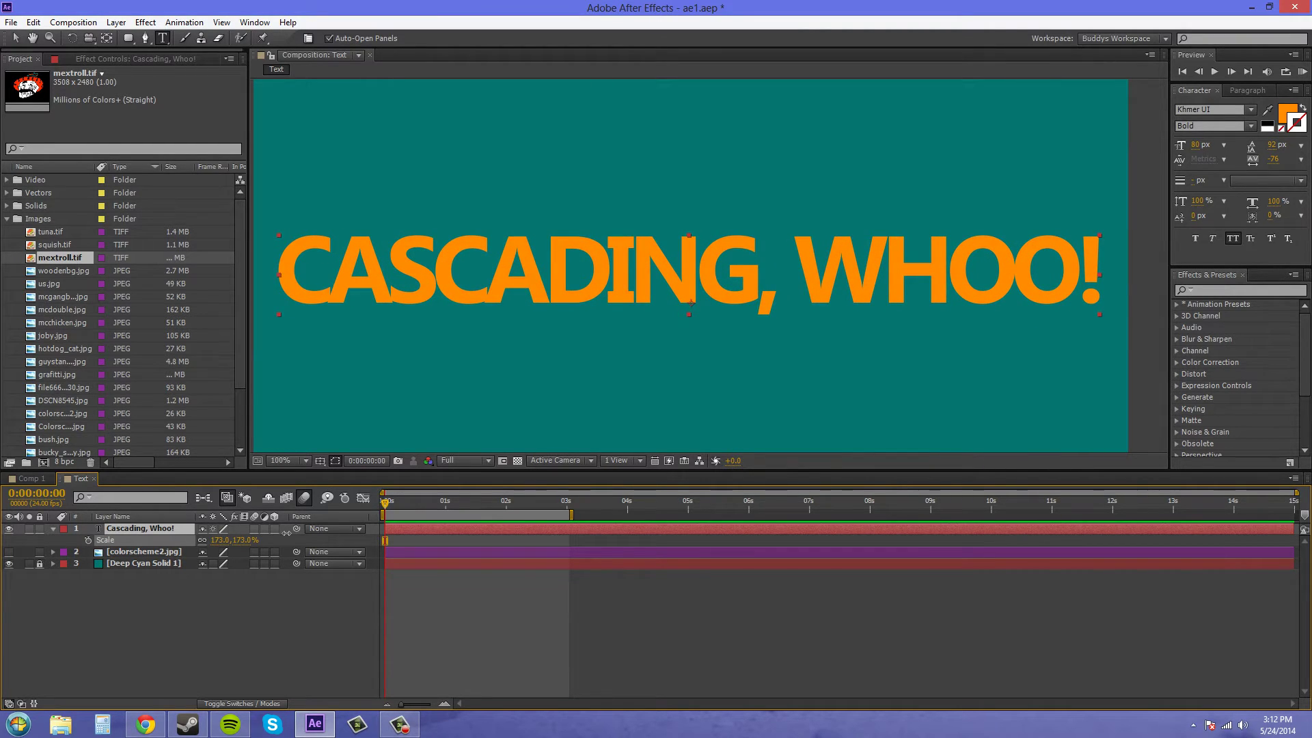
drag(292, 533, 285, 534)
click(188, 656)
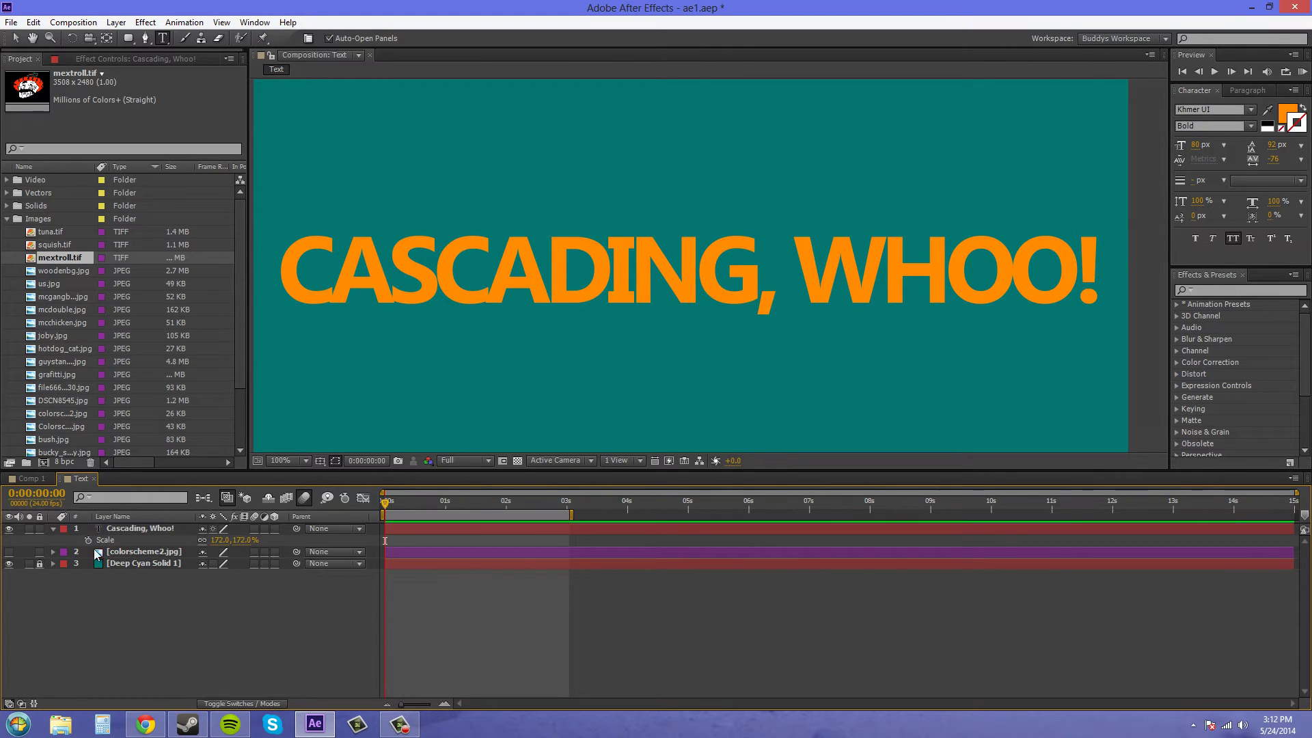
Add a Scale text animator to the 'CASCADING, WHOO!' layer.
click(54, 530)
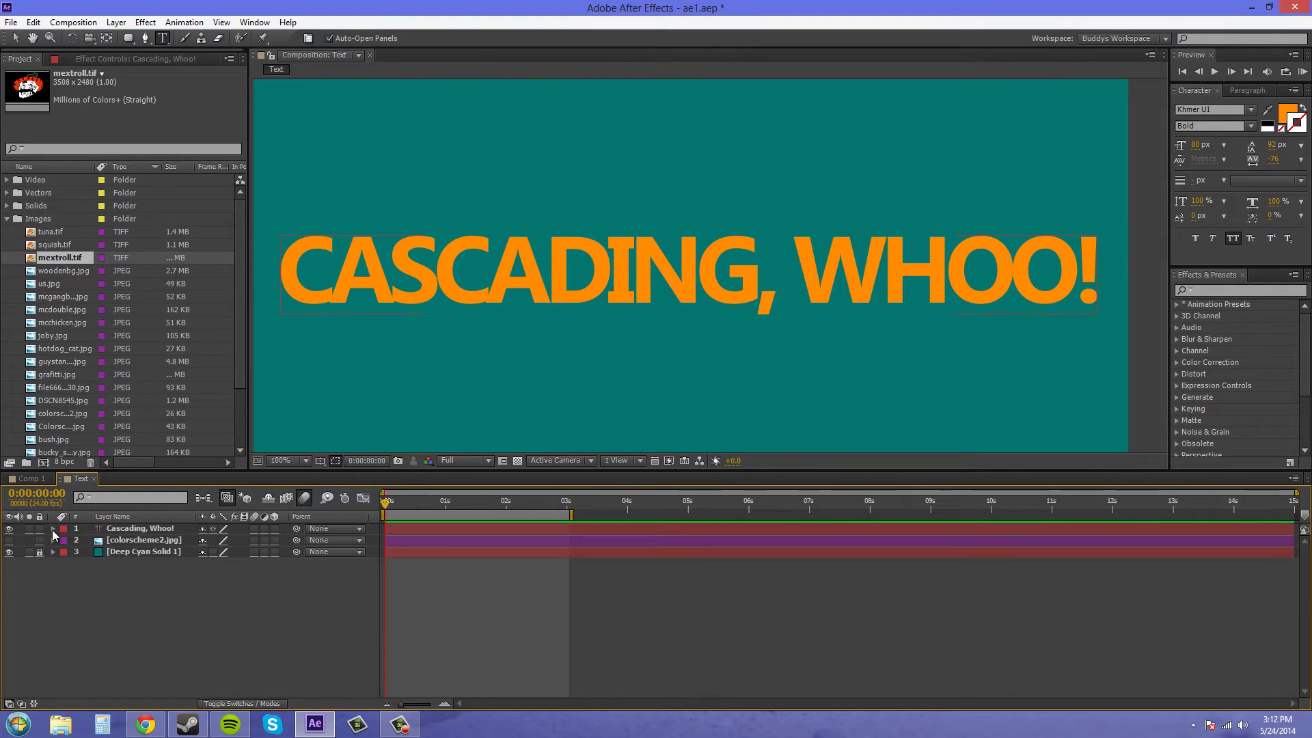
click(53, 530)
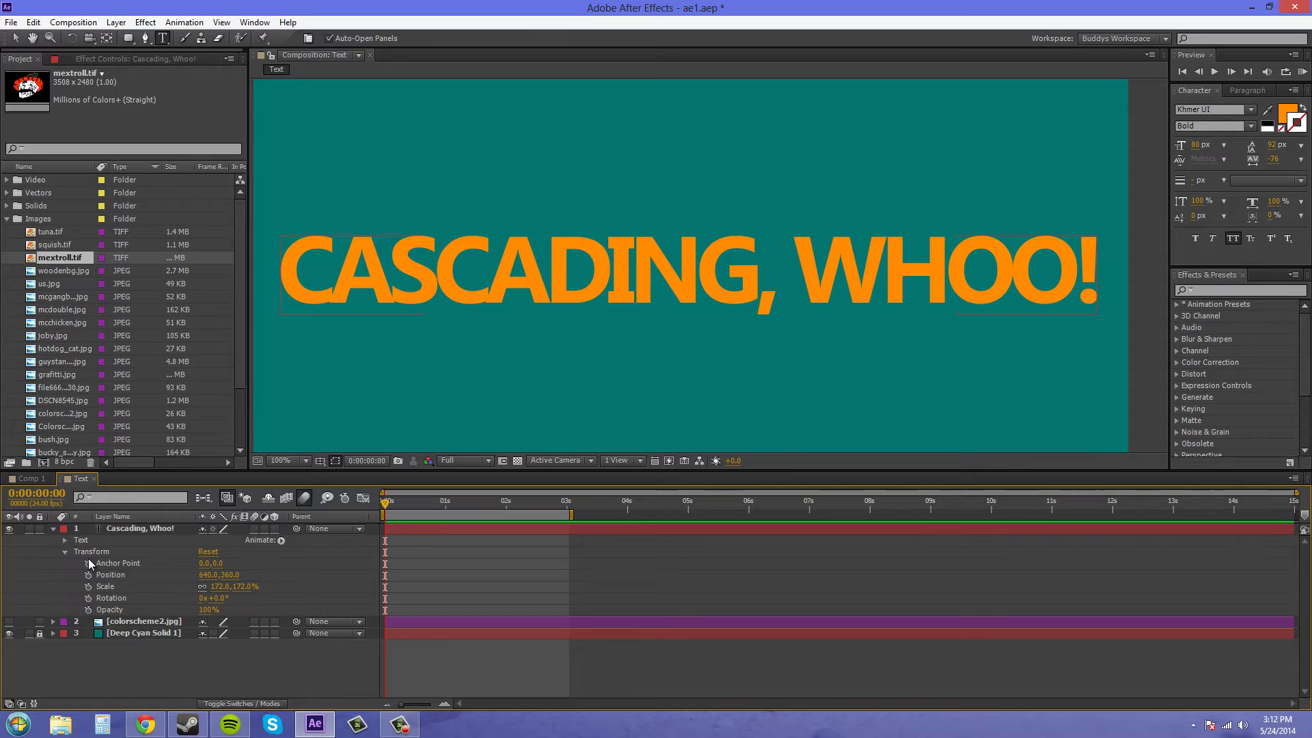
click(65, 550)
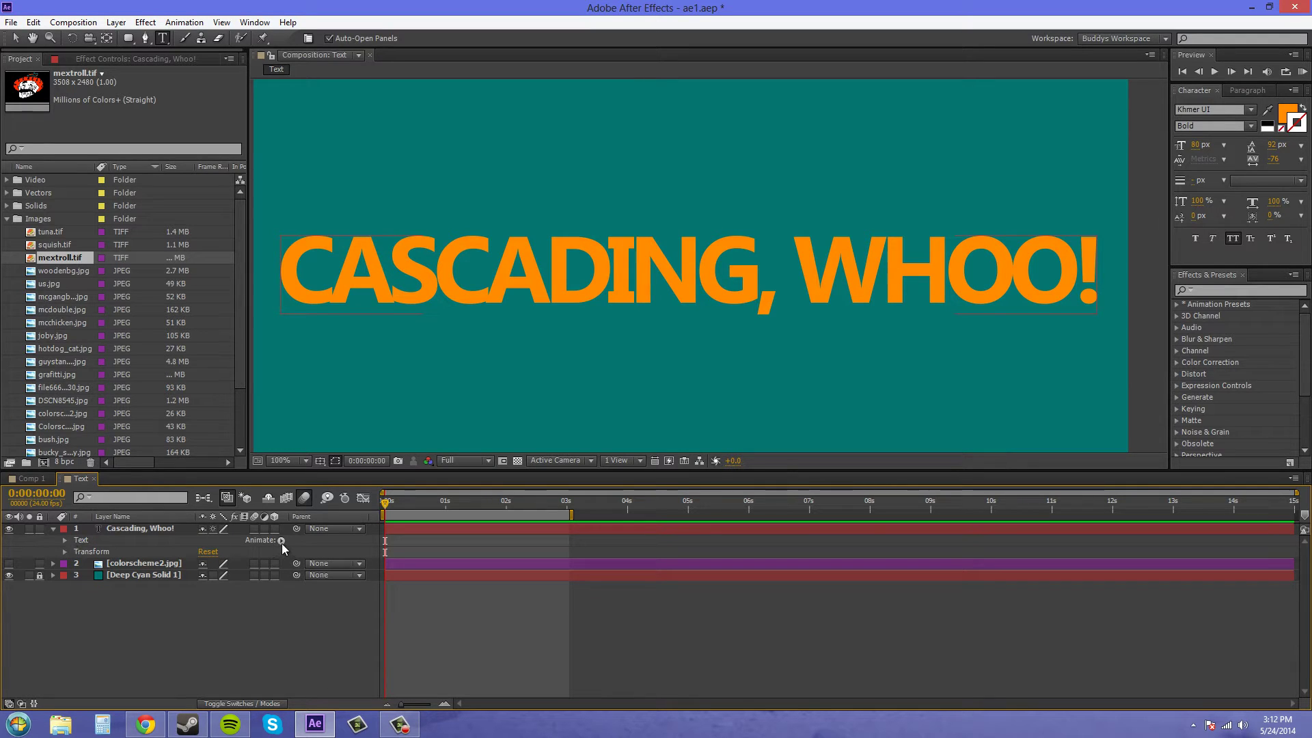
click(281, 541)
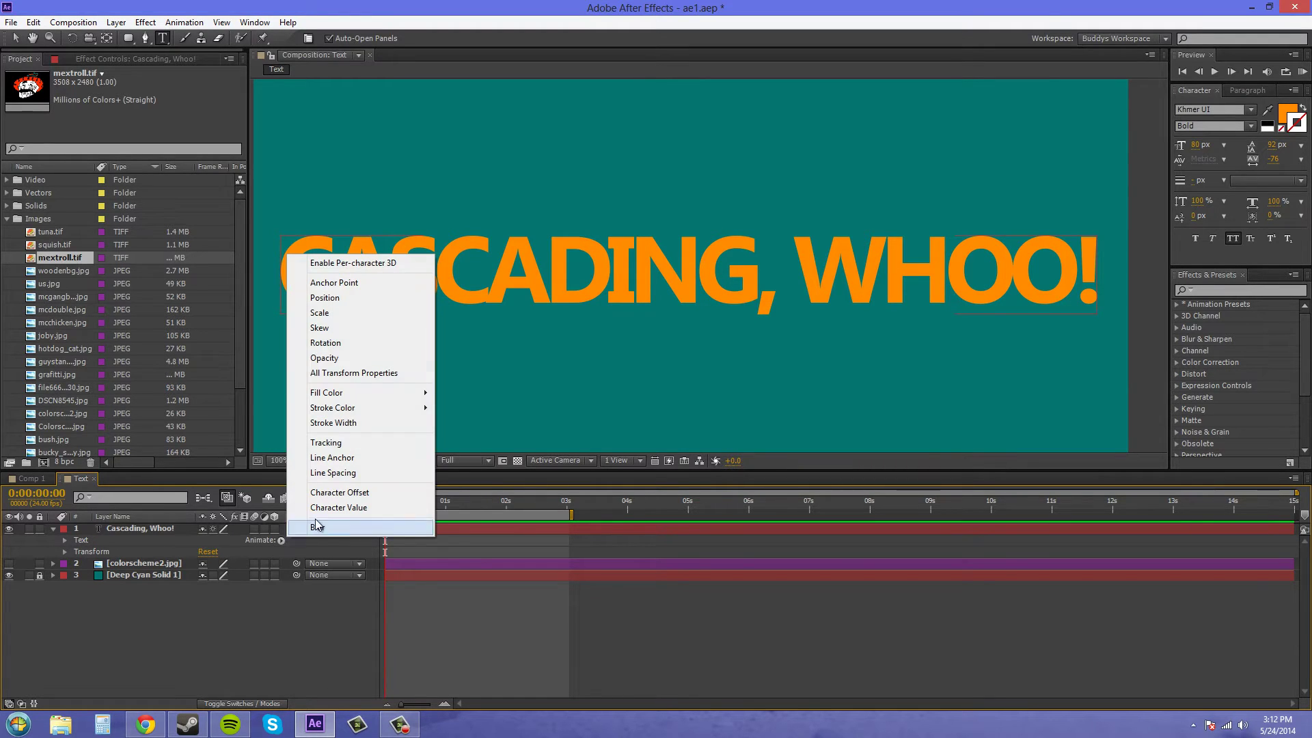
click(342, 315)
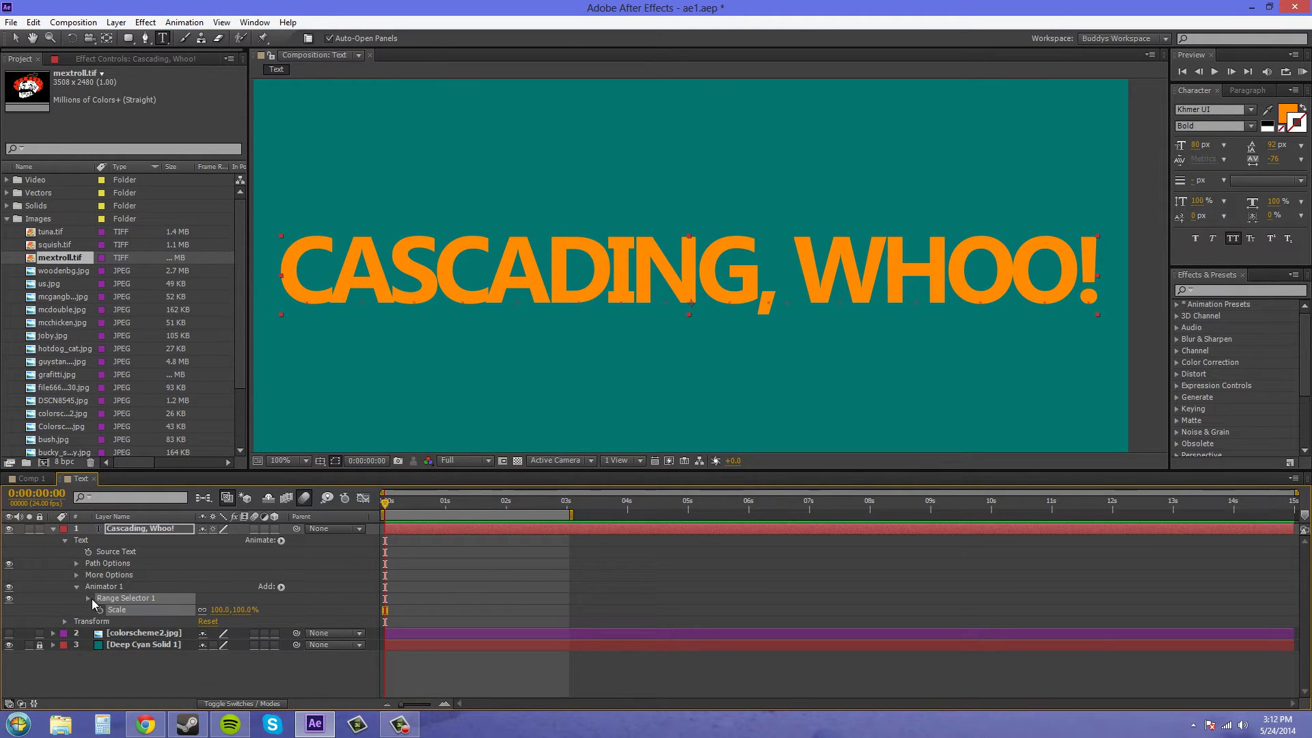
Set the animator scale to 300% and the Range Selector Offset to 100%.
click(90, 597)
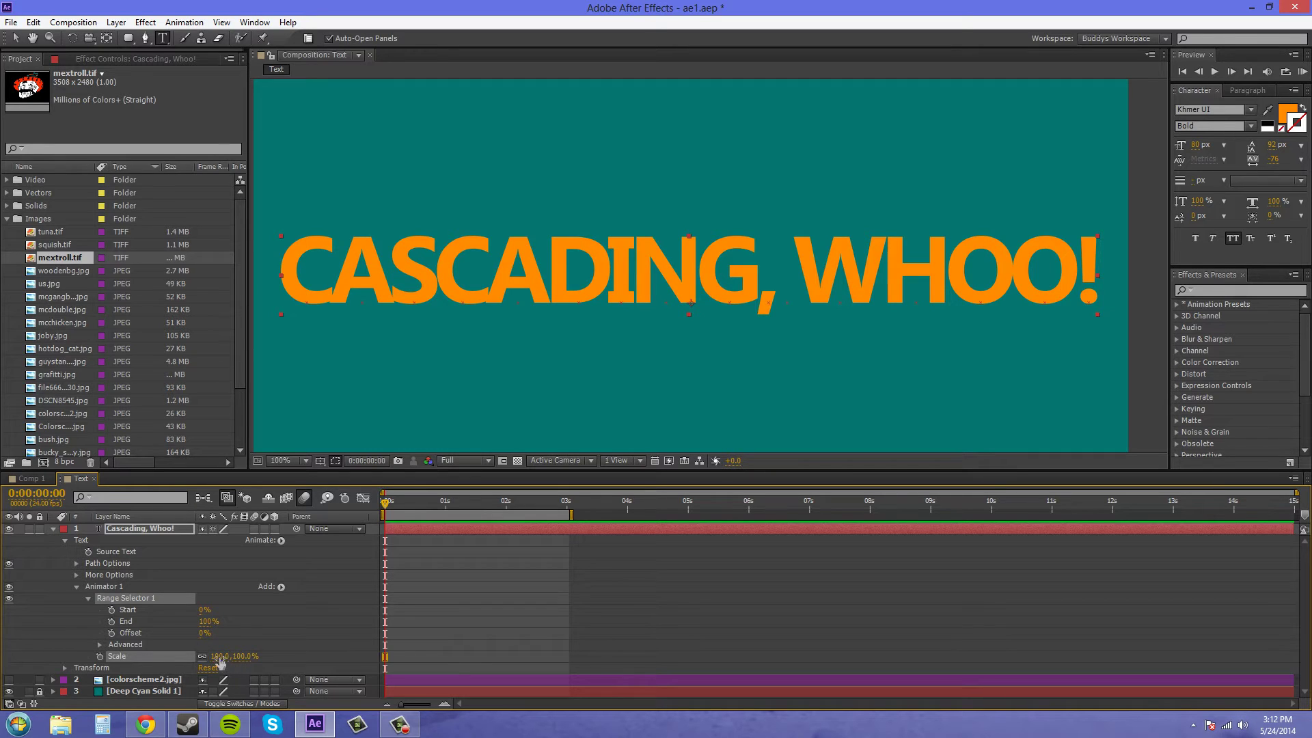
click(245, 654)
text(300)
key(Return)
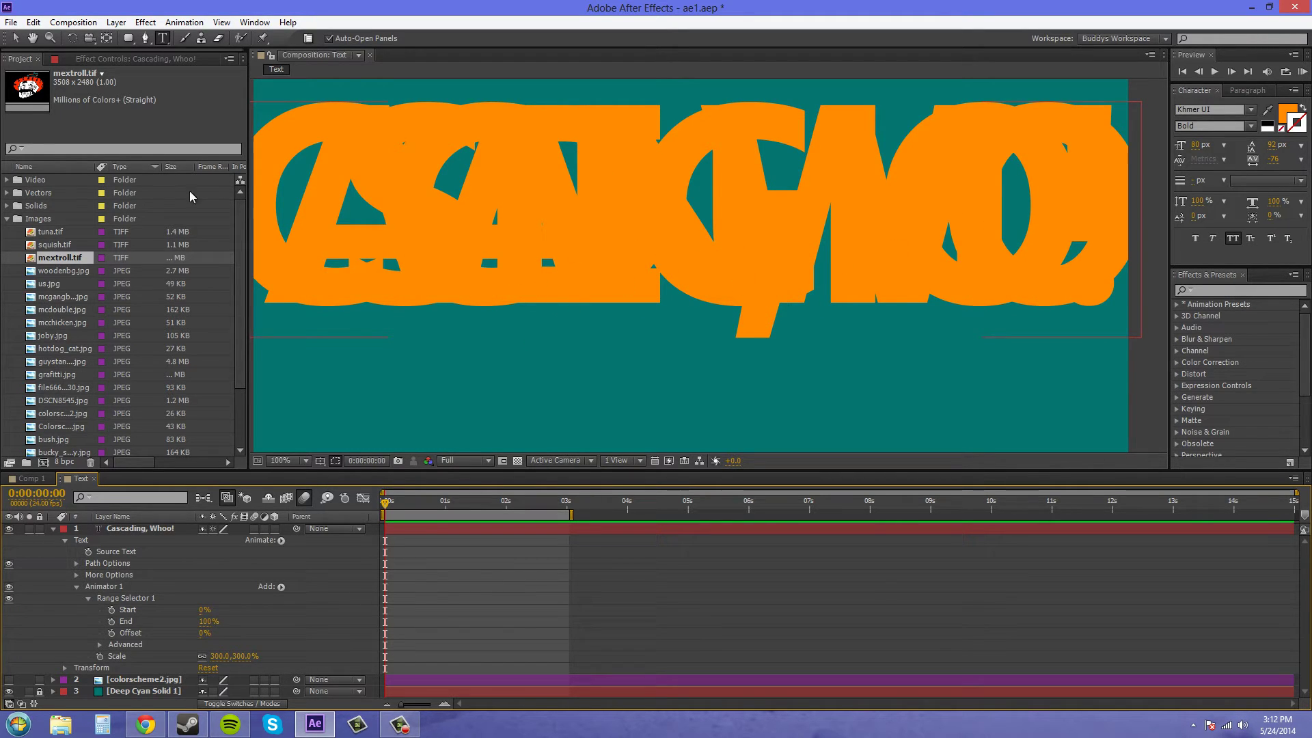
mouse_move(206, 632)
mouse_down()
mouse_move(140, 628)
mouse_move(283, 636)
mouse_up()
Add Opacity at 0% to Animator 1 and test how Offset hides letters.
click(350, 636)
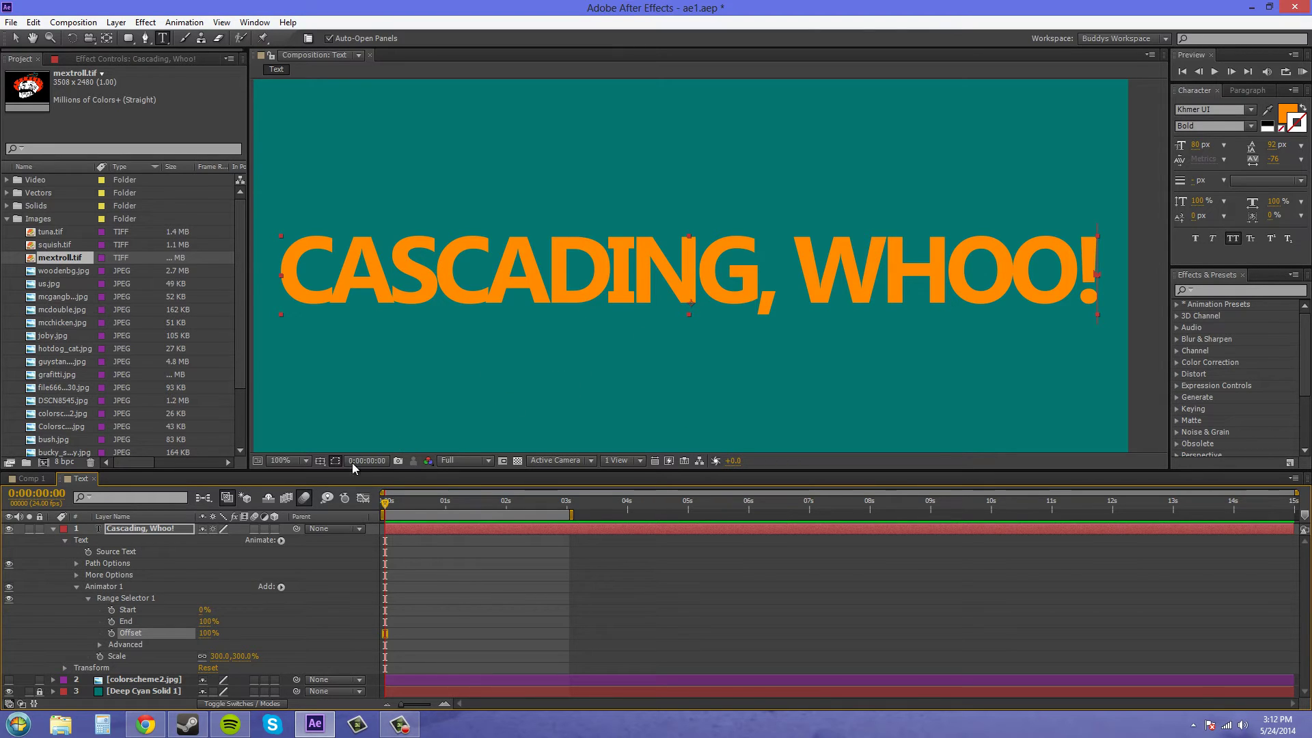
click(281, 588)
mouse_move(316, 593)
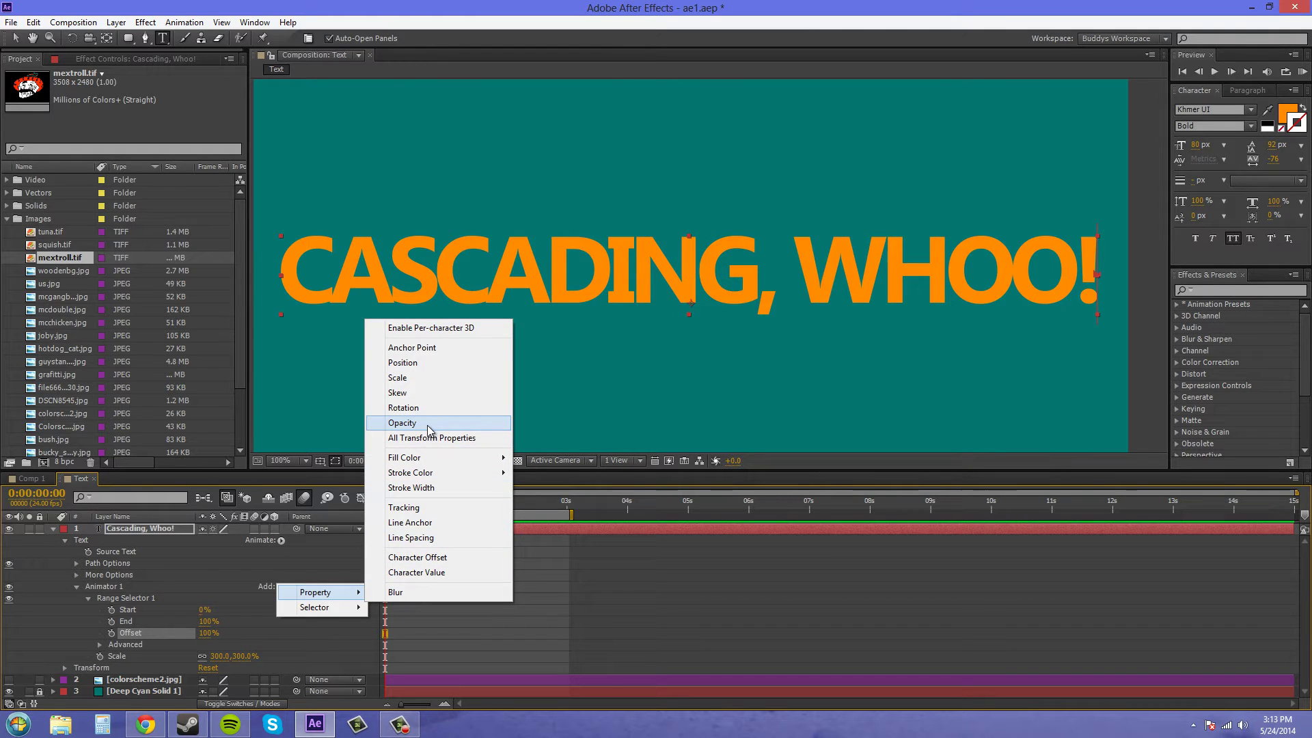
click(430, 427)
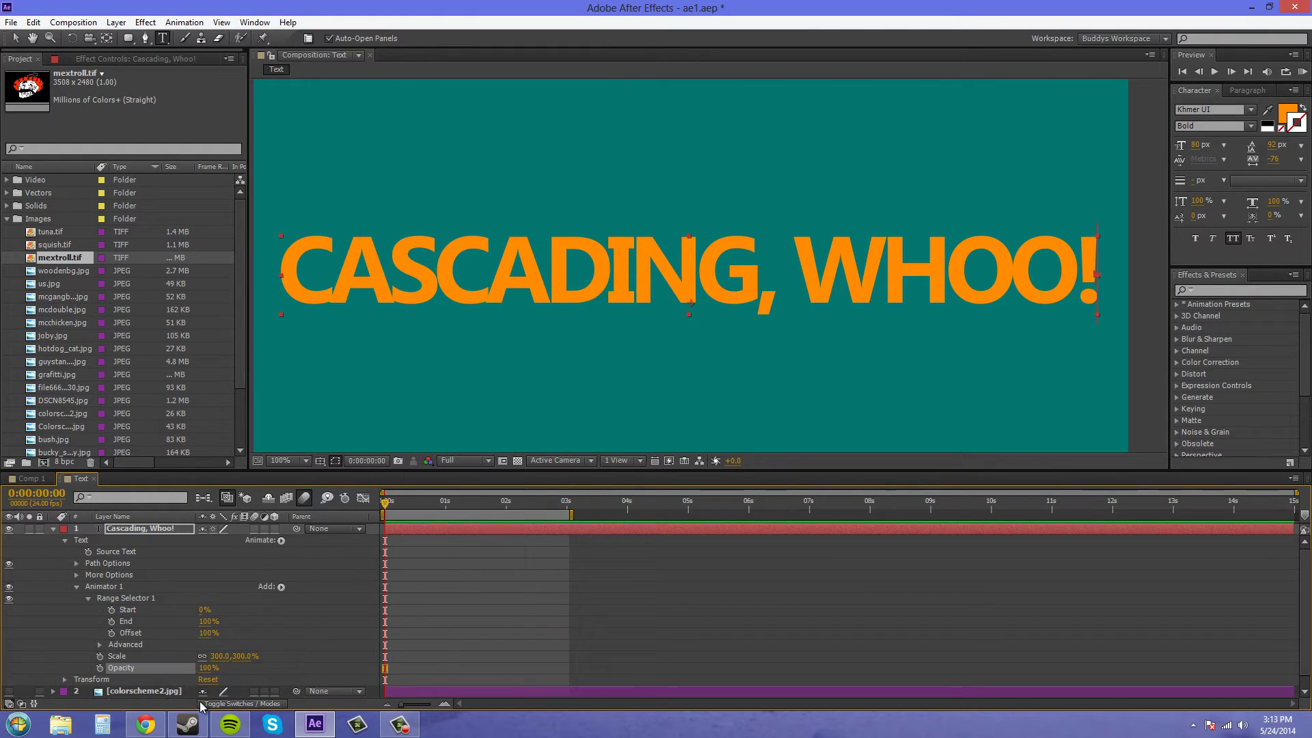
click(208, 668)
text(0)
key(Return)
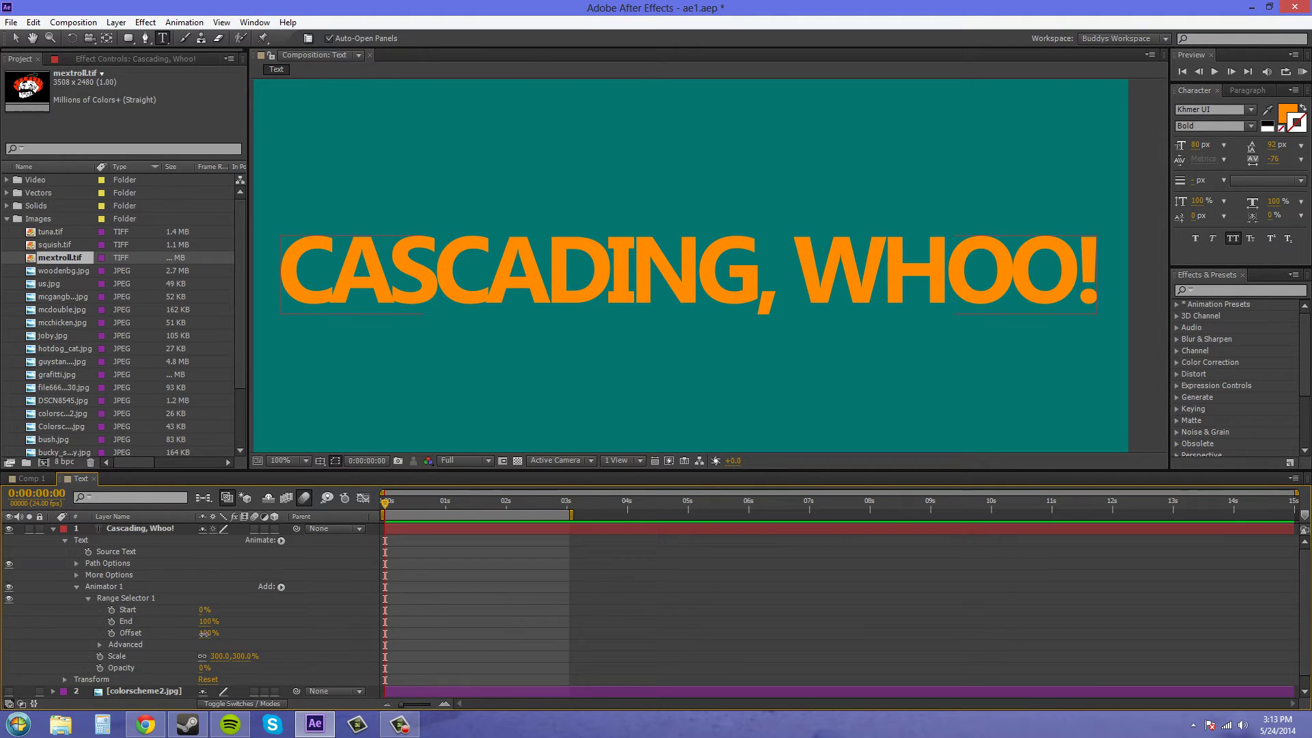
mouse_move(208, 633)
mouse_down()
mouse_move(156, 643)
mouse_move(218, 638)
mouse_up()
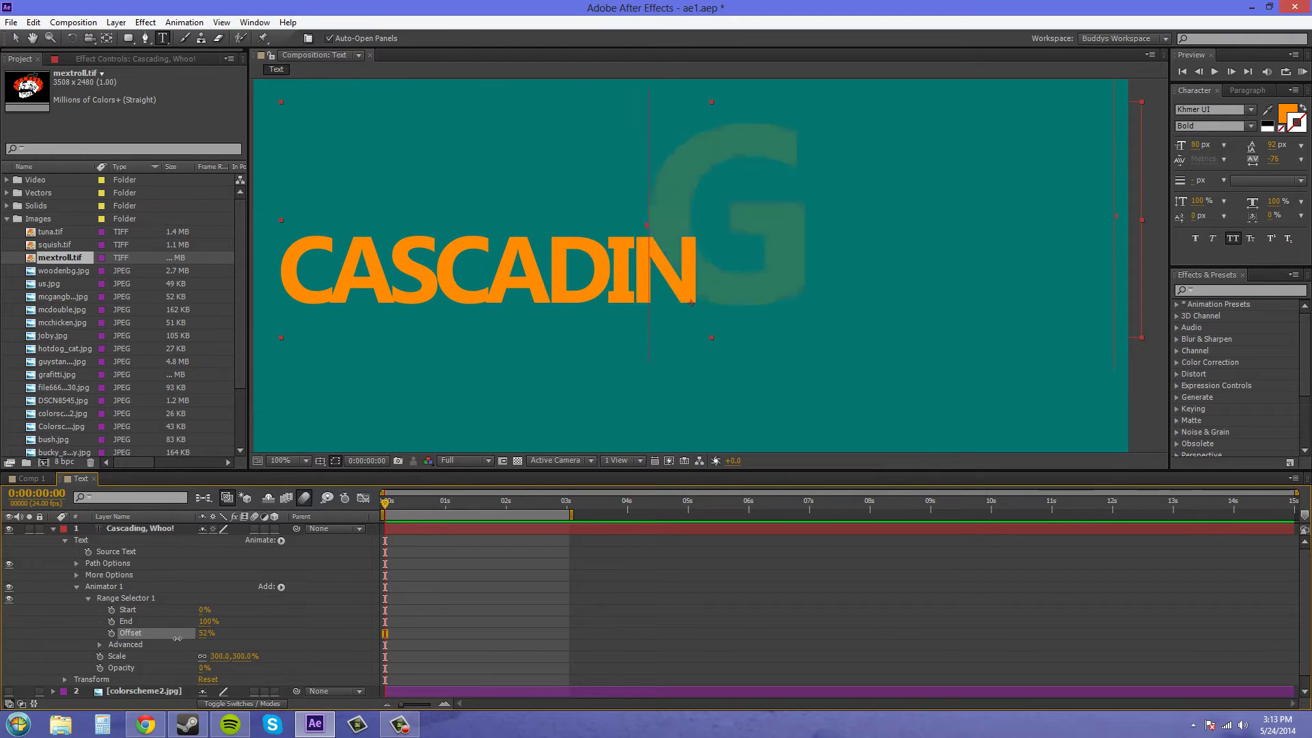
Set the Range Selector End to 33% and sweep Offset to preview letters vanishing.
click(223, 633)
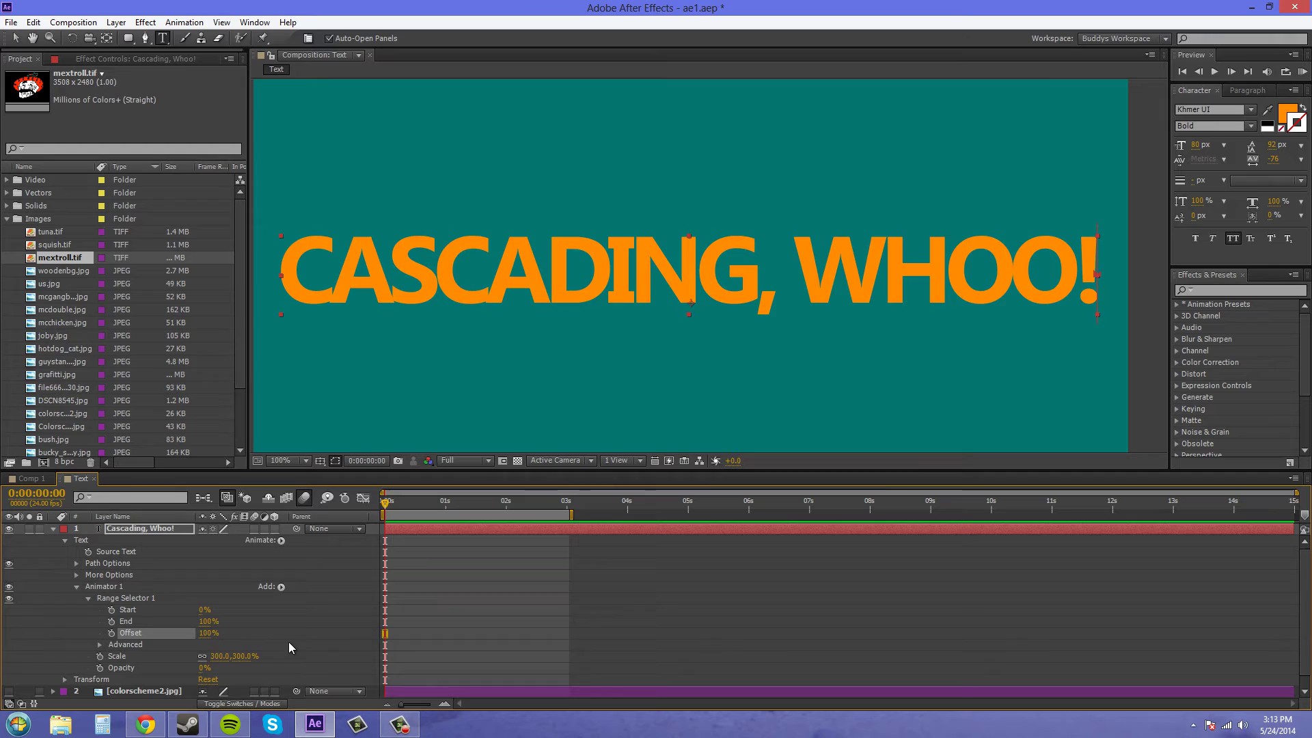
mouse_move(209, 633)
mouse_down()
mouse_move(143, 639)
mouse_move(234, 643)
mouse_up()
click(209, 621)
text(33)
click(280, 624)
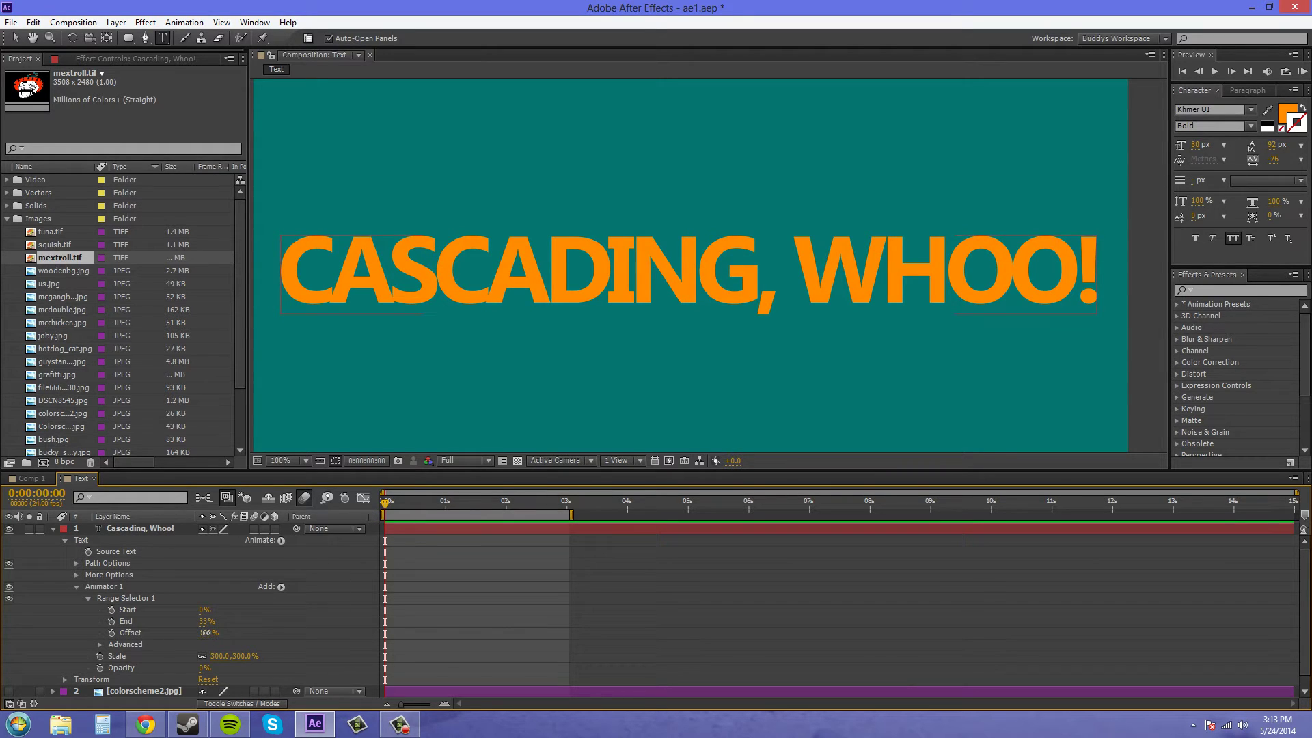
drag(208, 633, 189, 643)
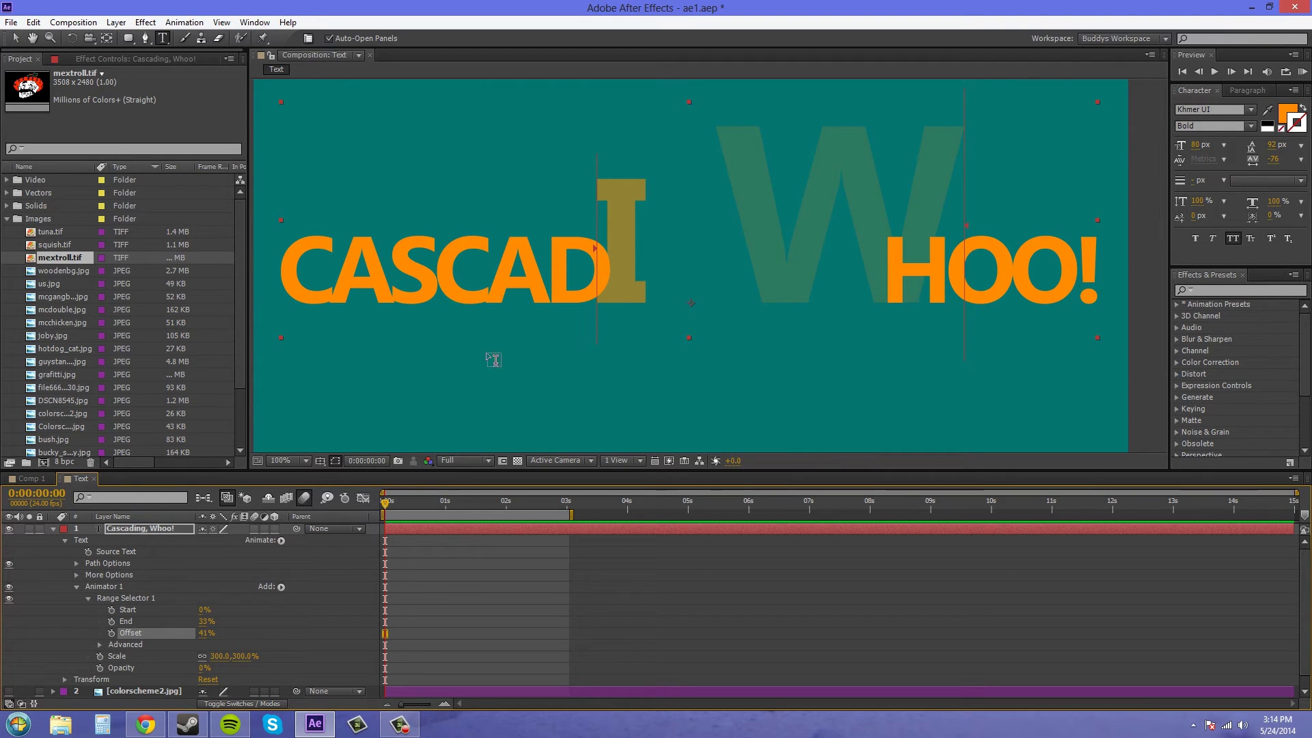
drag(206, 632, 148, 634)
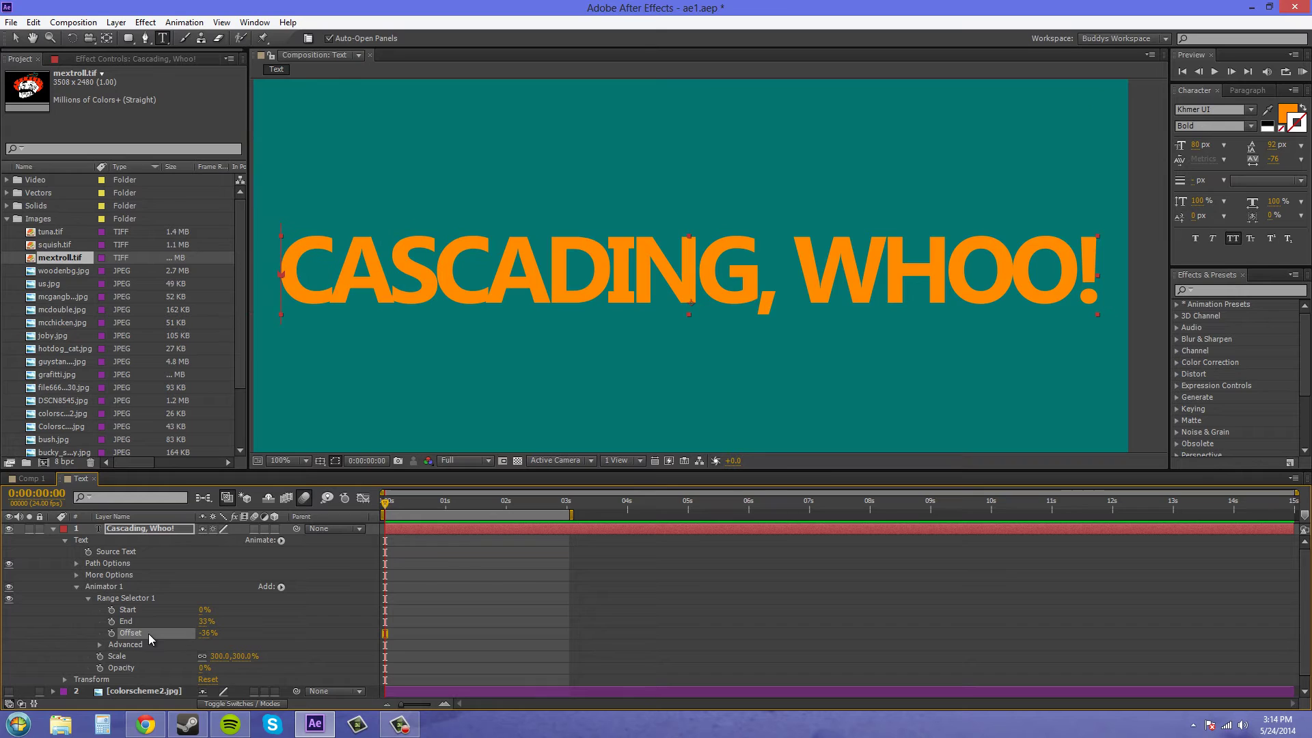
Set the Range Selector's Advanced Shape to Ramp Up.
click(100, 646)
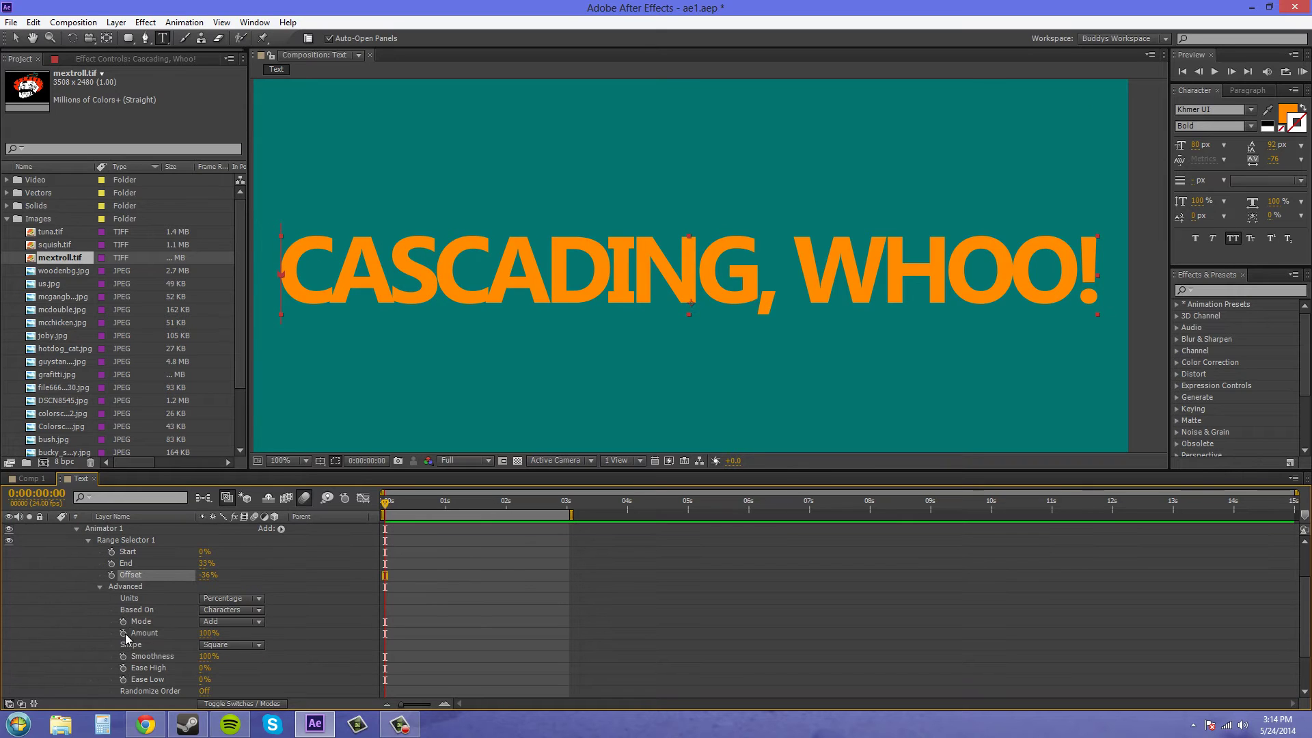
click(231, 645)
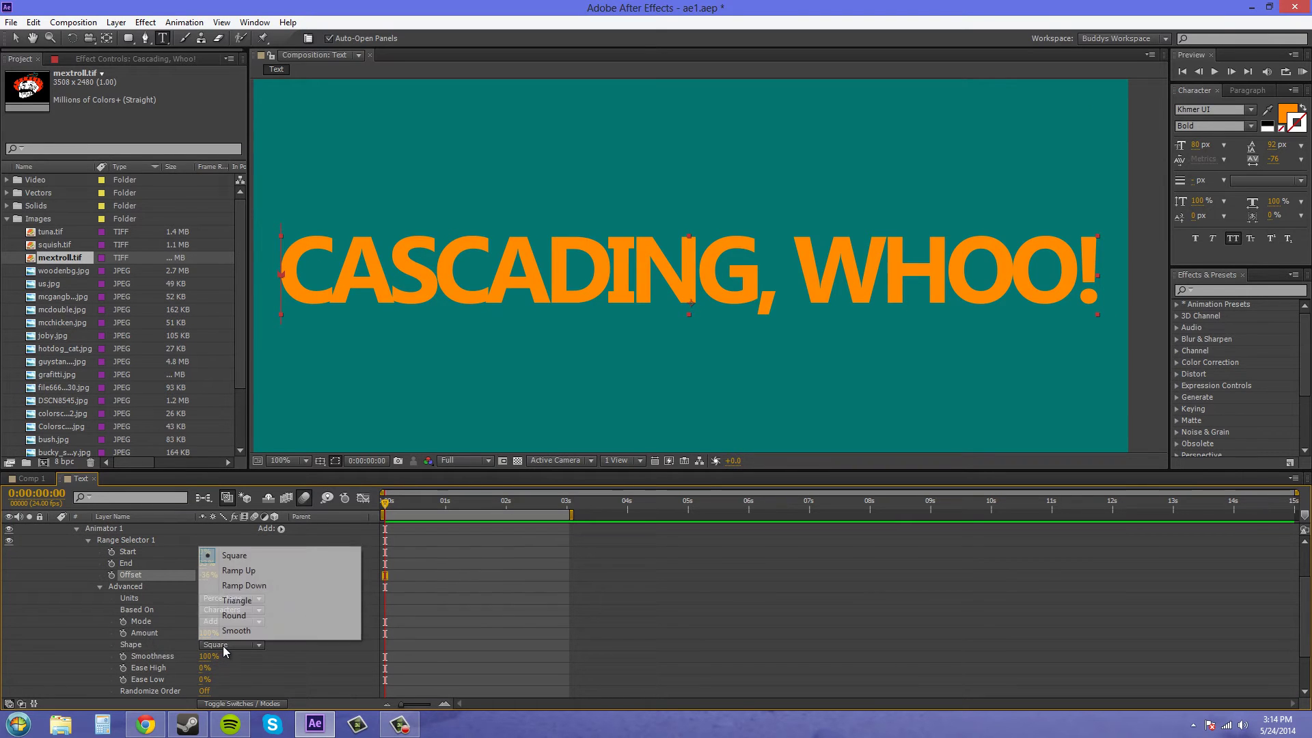
click(238, 570)
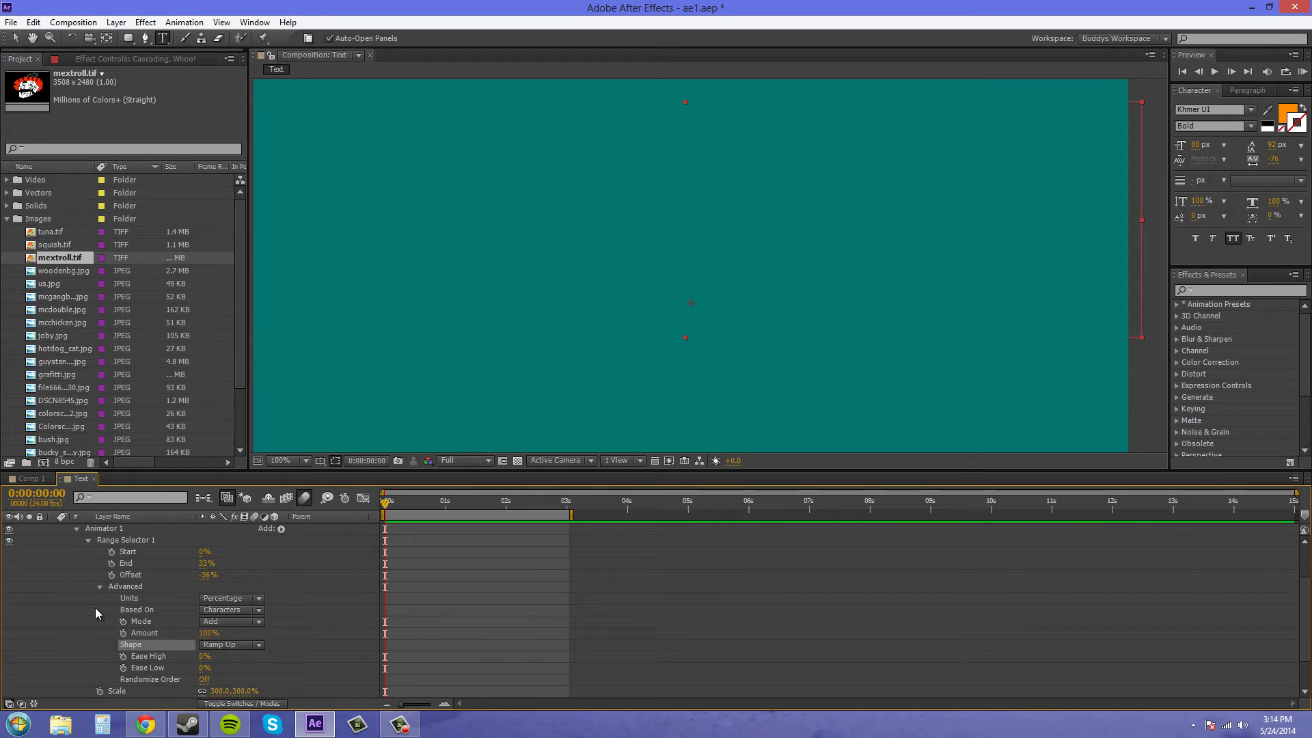
click(100, 588)
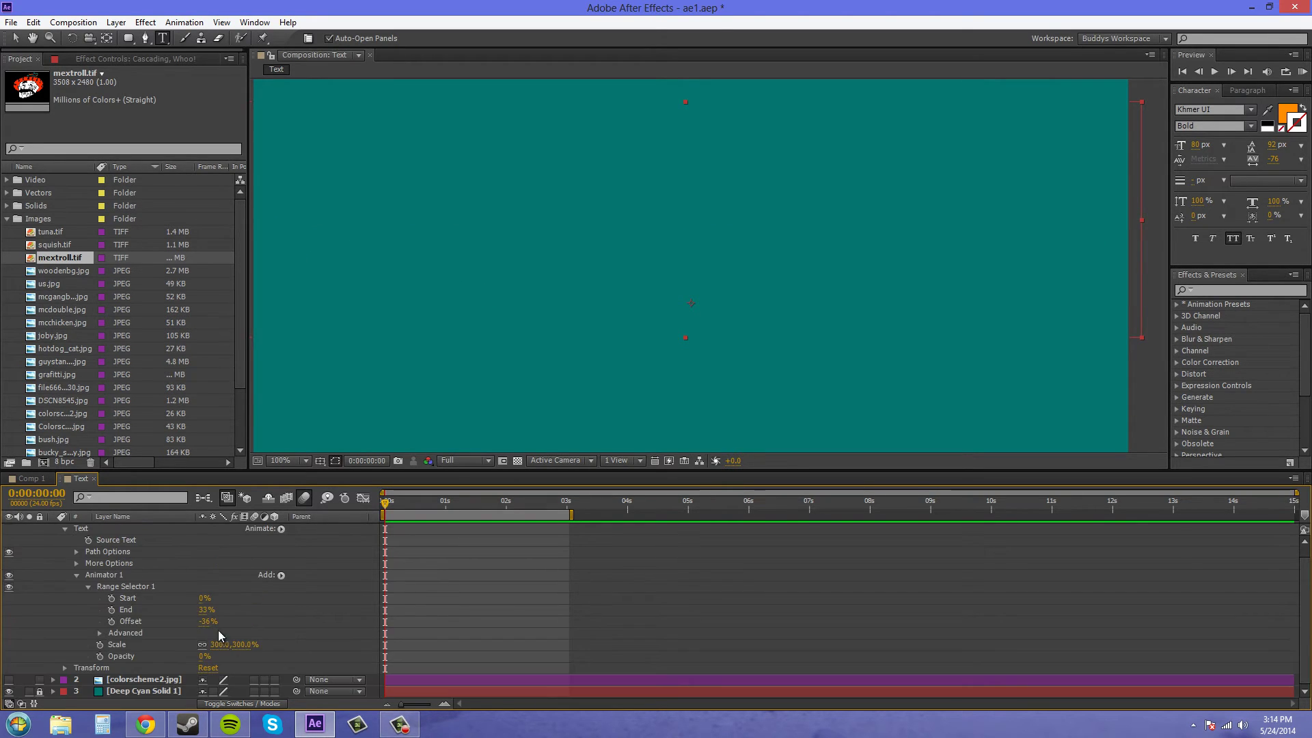
Set Offset to -33% and keyframe it at the first frame.
mouse_move(208, 621)
mouse_down()
mouse_move(285, 631)
mouse_move(208, 627)
mouse_up()
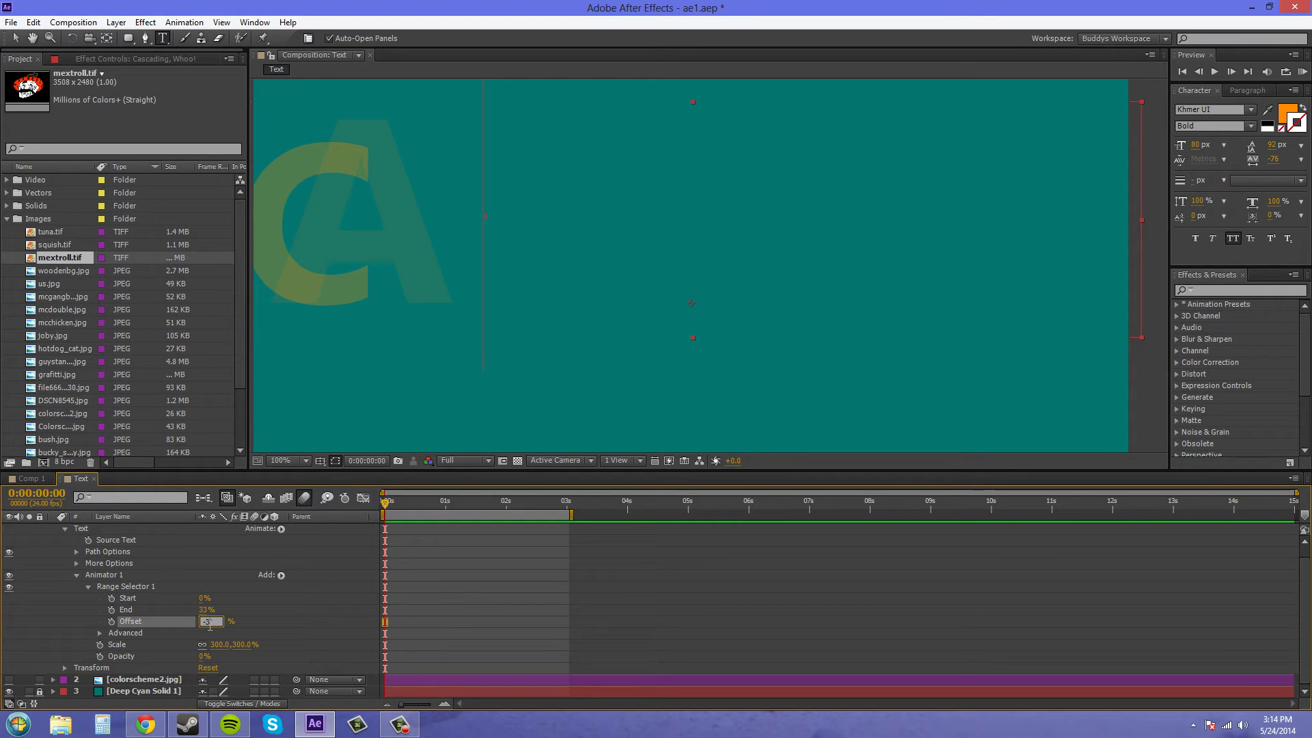
key(Return)
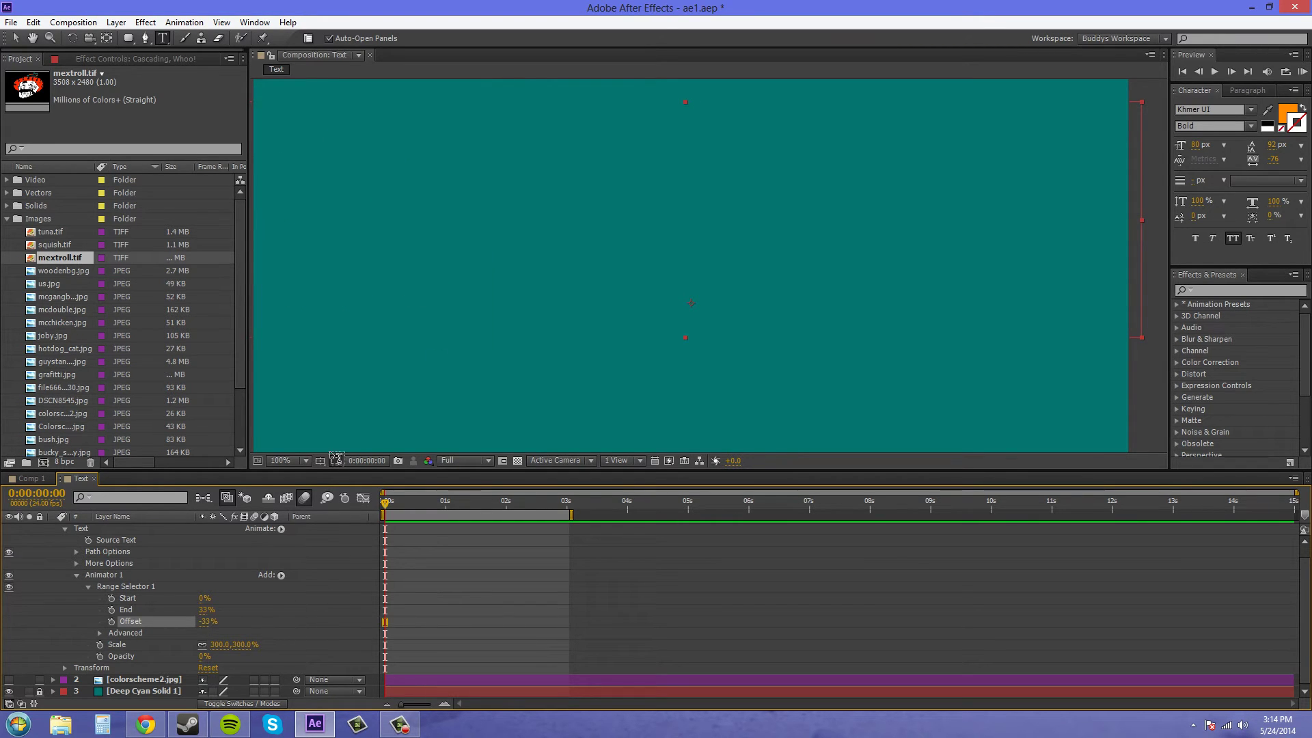
click(111, 622)
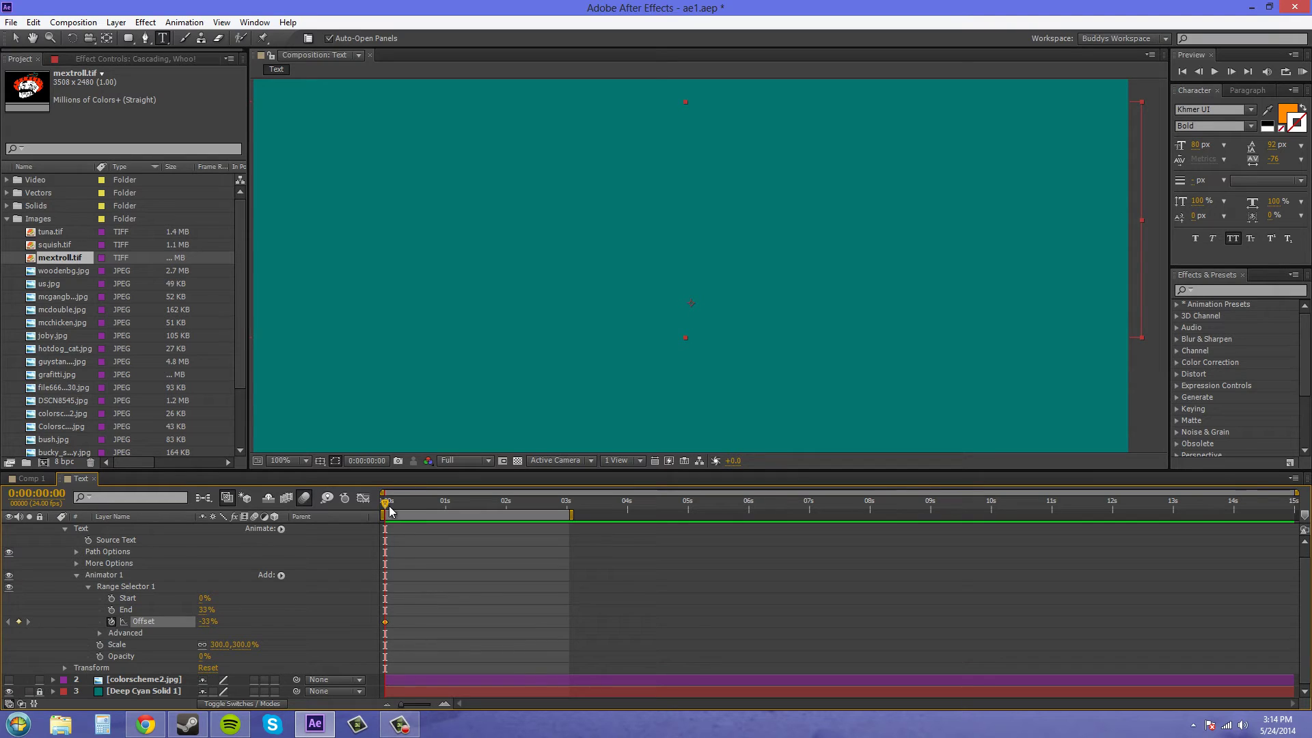
Keyframe Offset at 100% at 3 seconds, then preview from the start.
drag(388, 502, 566, 502)
drag(208, 621, 297, 622)
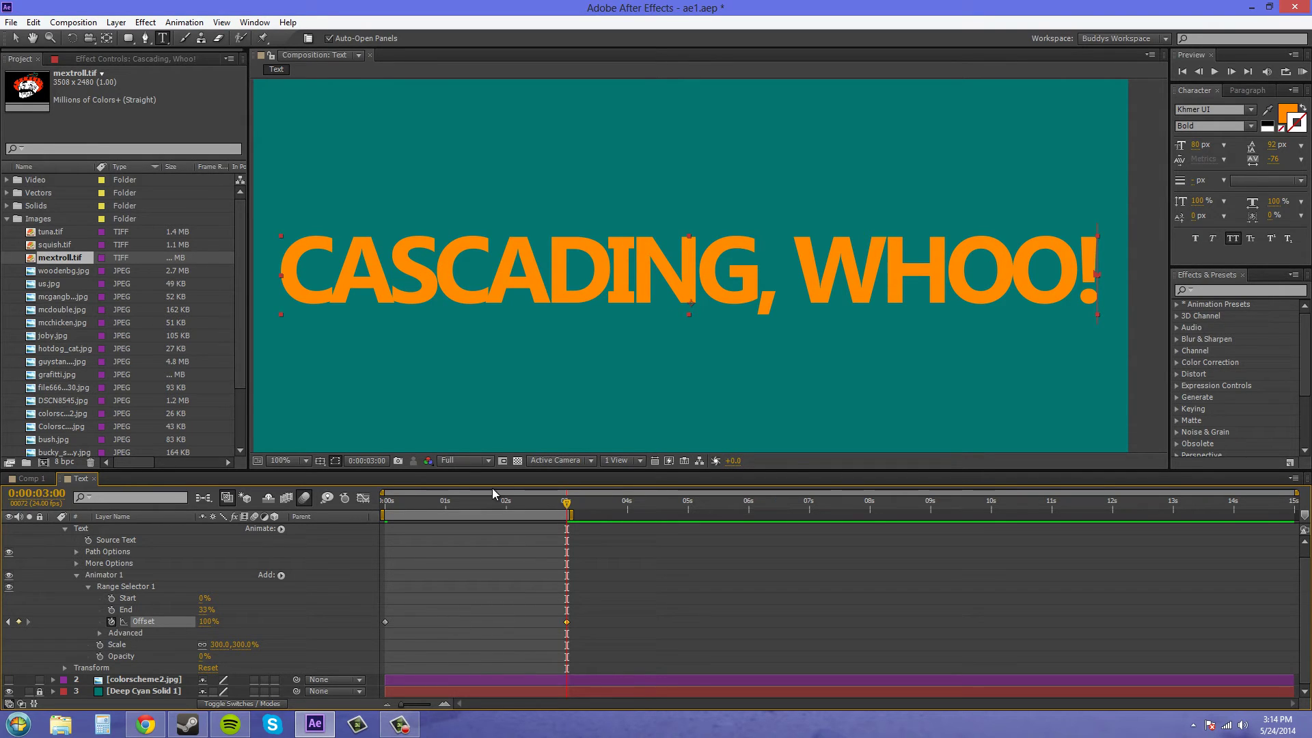
key(Home)
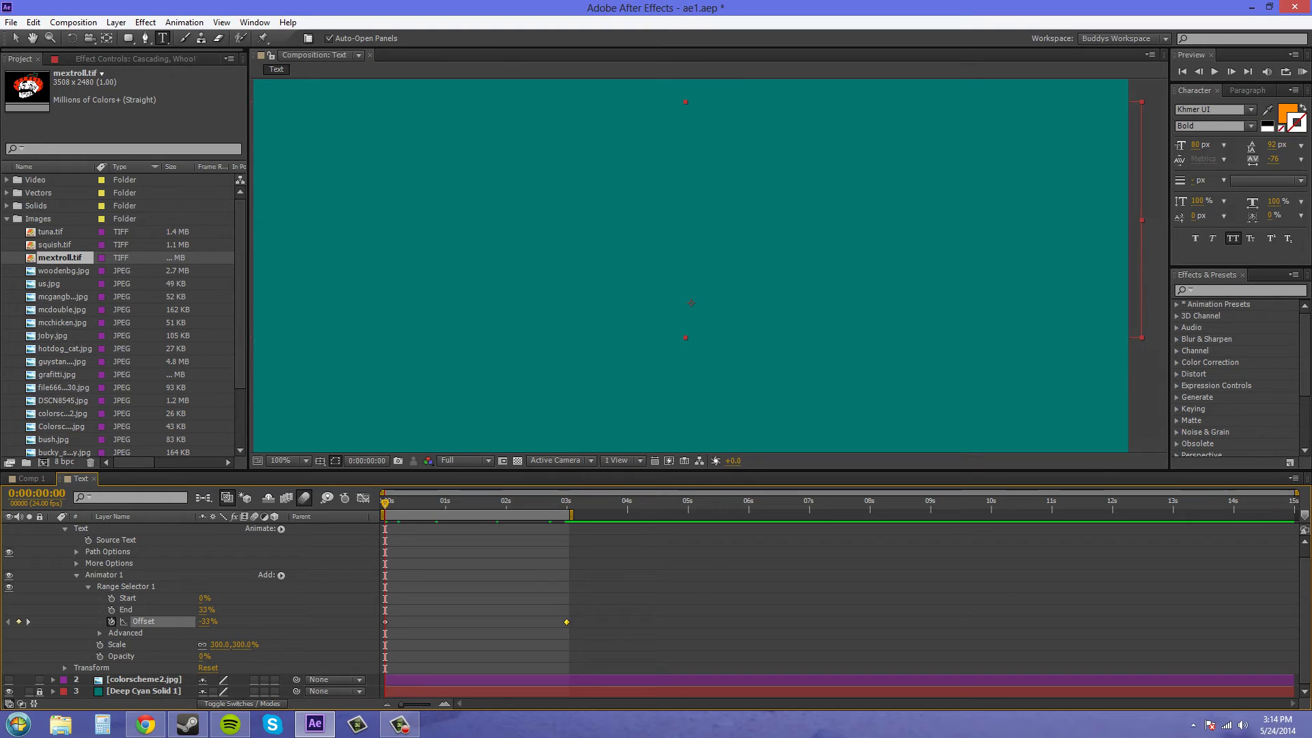
click(1302, 72)
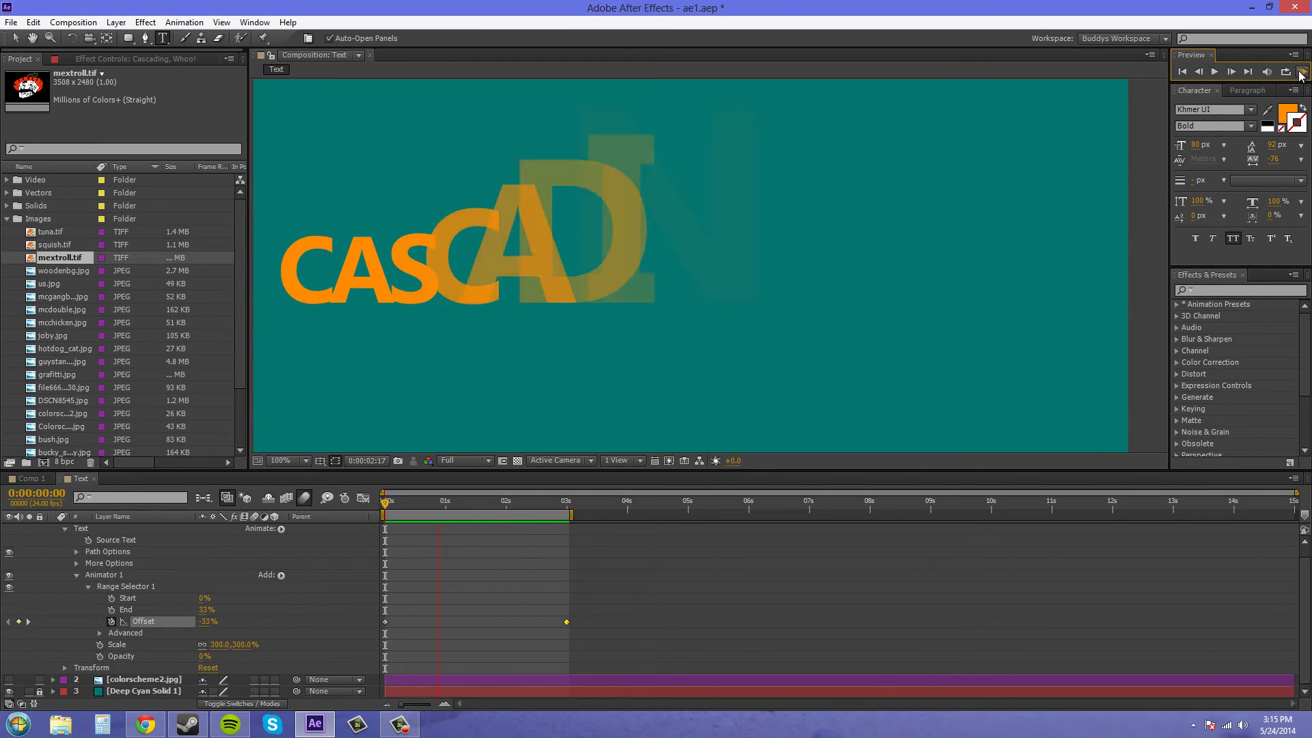
Stop the preview, scrub through the cascade, and jump to the layer end at 0:00:03:00.
click(1301, 73)
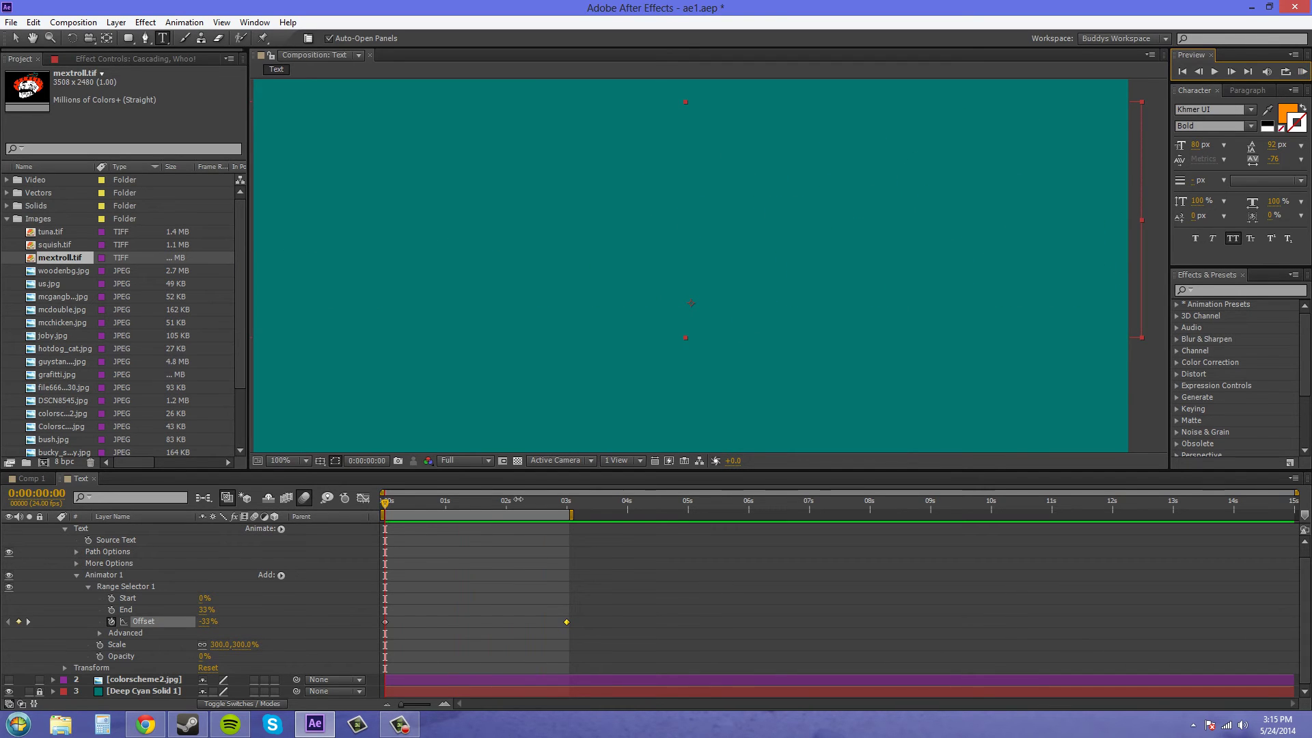
mouse_move(387, 503)
mouse_down()
mouse_move(524, 504)
mouse_move(565, 528)
mouse_up()
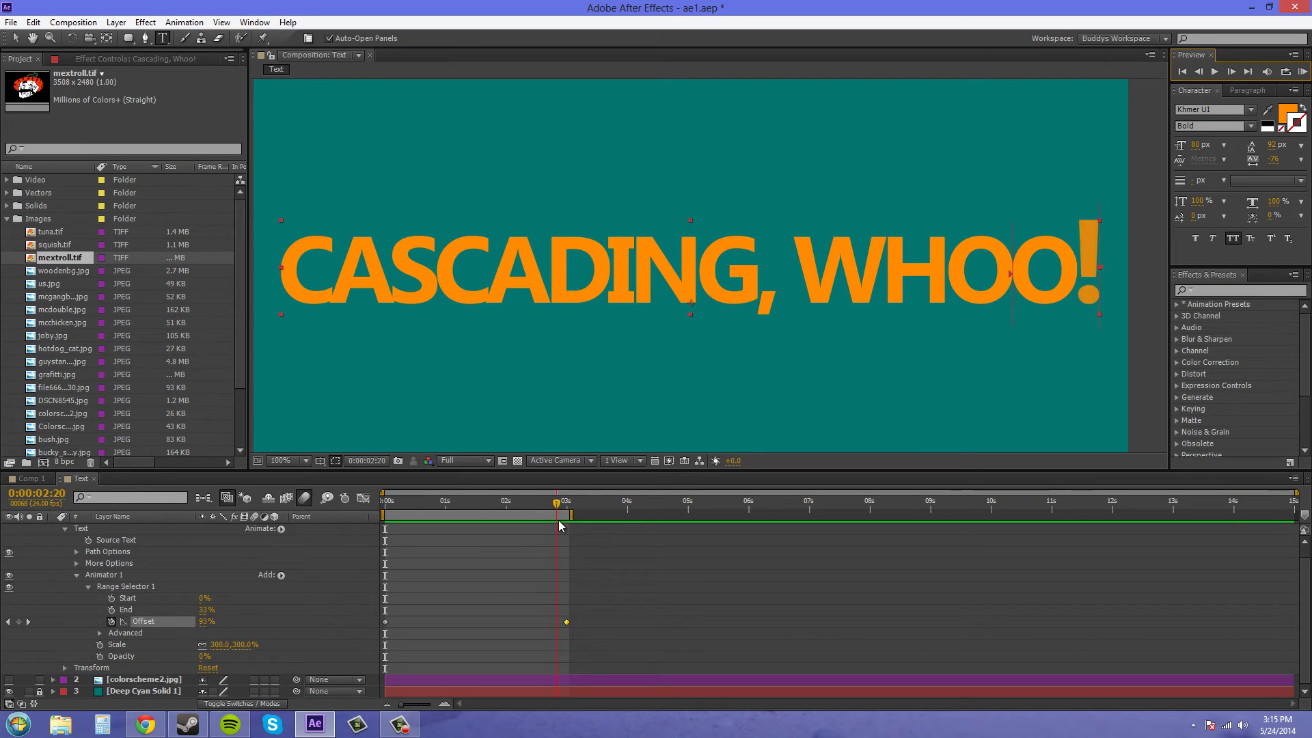
key(alt+bracketright)
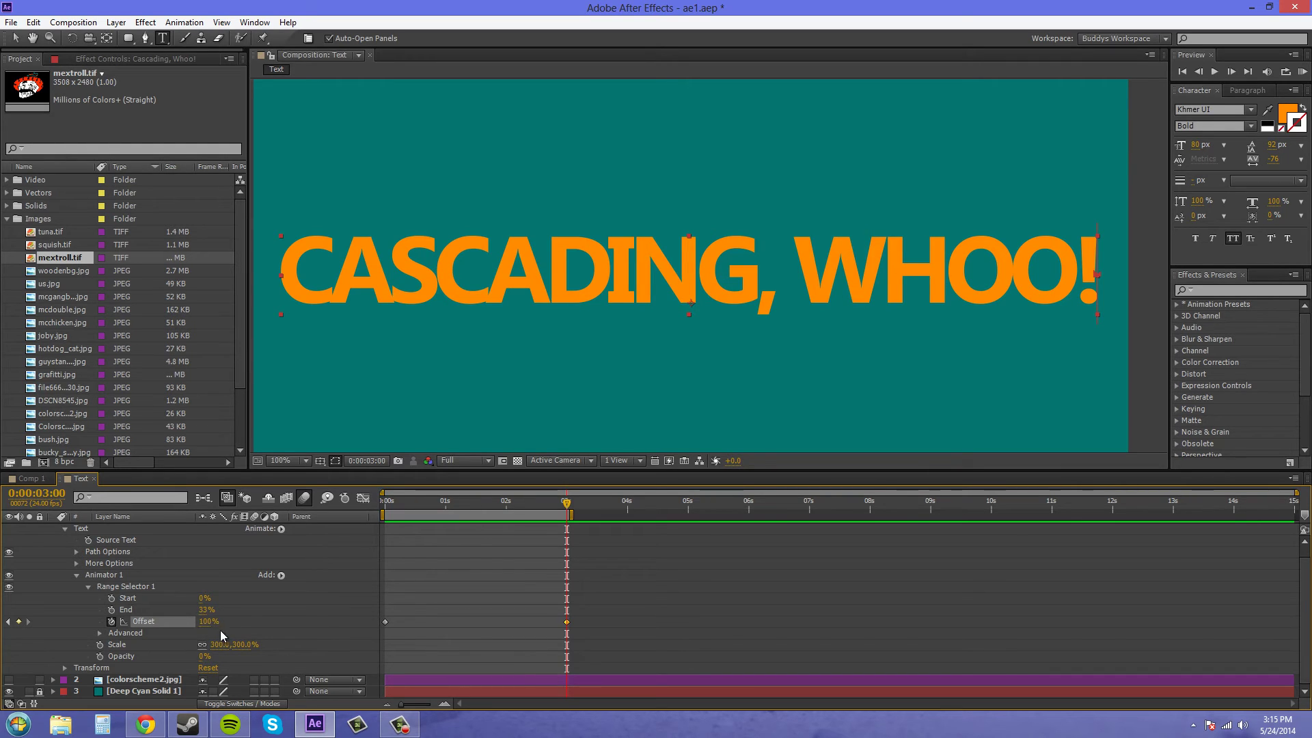
Try Ramp Down as the range selector shape and scrub back through the animation.
click(99, 634)
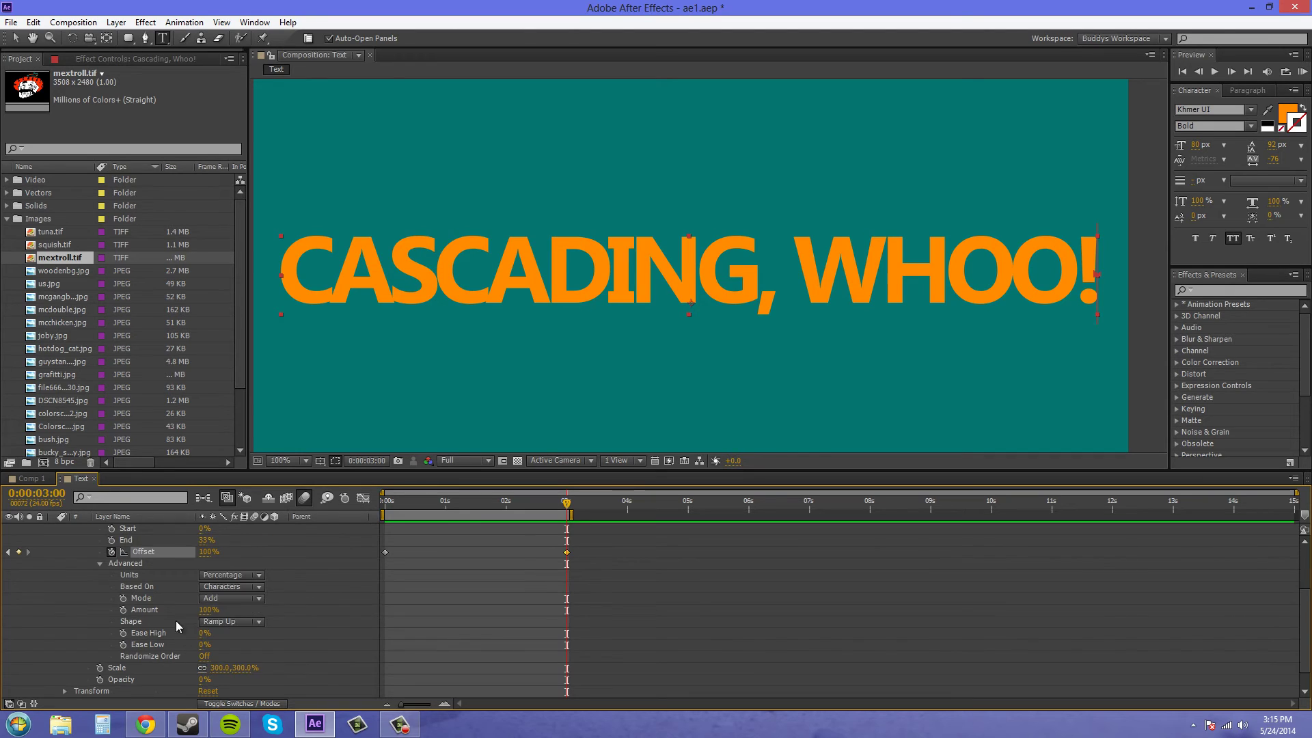
click(227, 622)
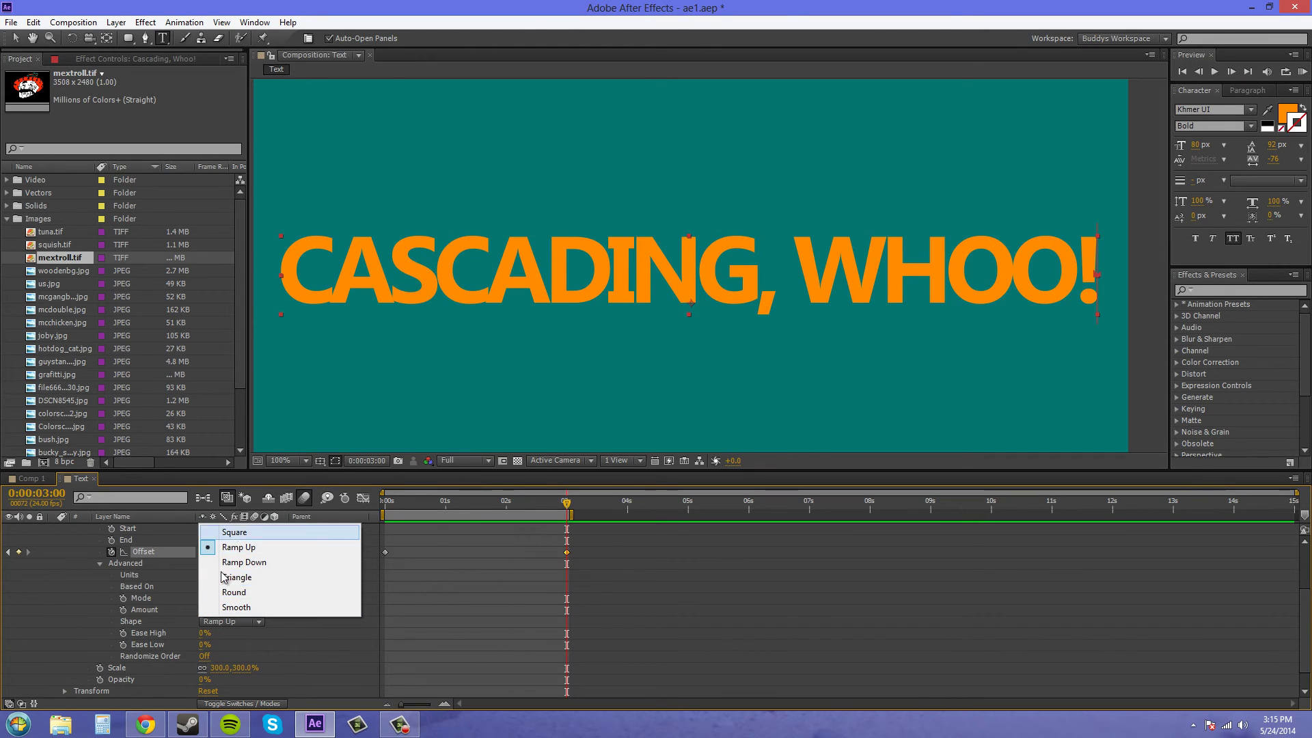
click(243, 562)
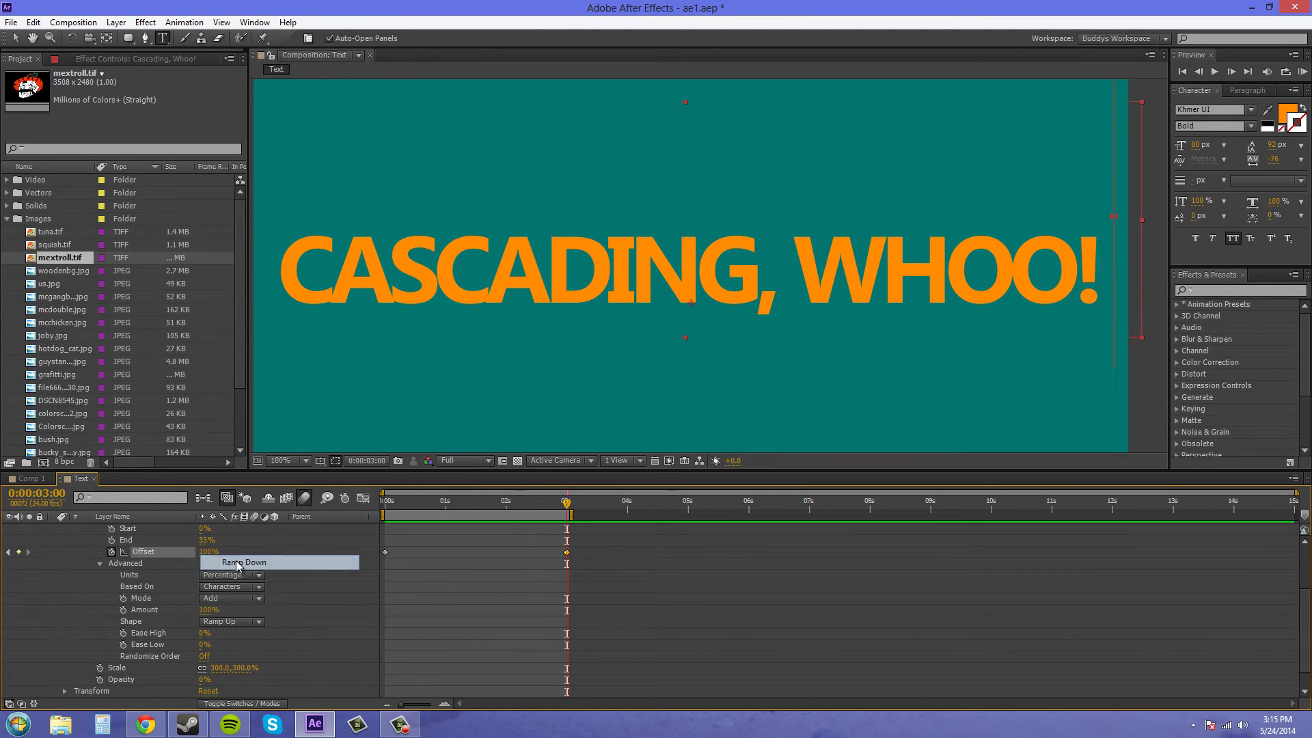
mouse_move(566, 504)
mouse_down()
mouse_move(352, 518)
mouse_move(531, 516)
mouse_move(490, 522)
mouse_move(329, 525)
mouse_up()
Switch the range selector shape to Triangle and scrub to preview it.
click(231, 621)
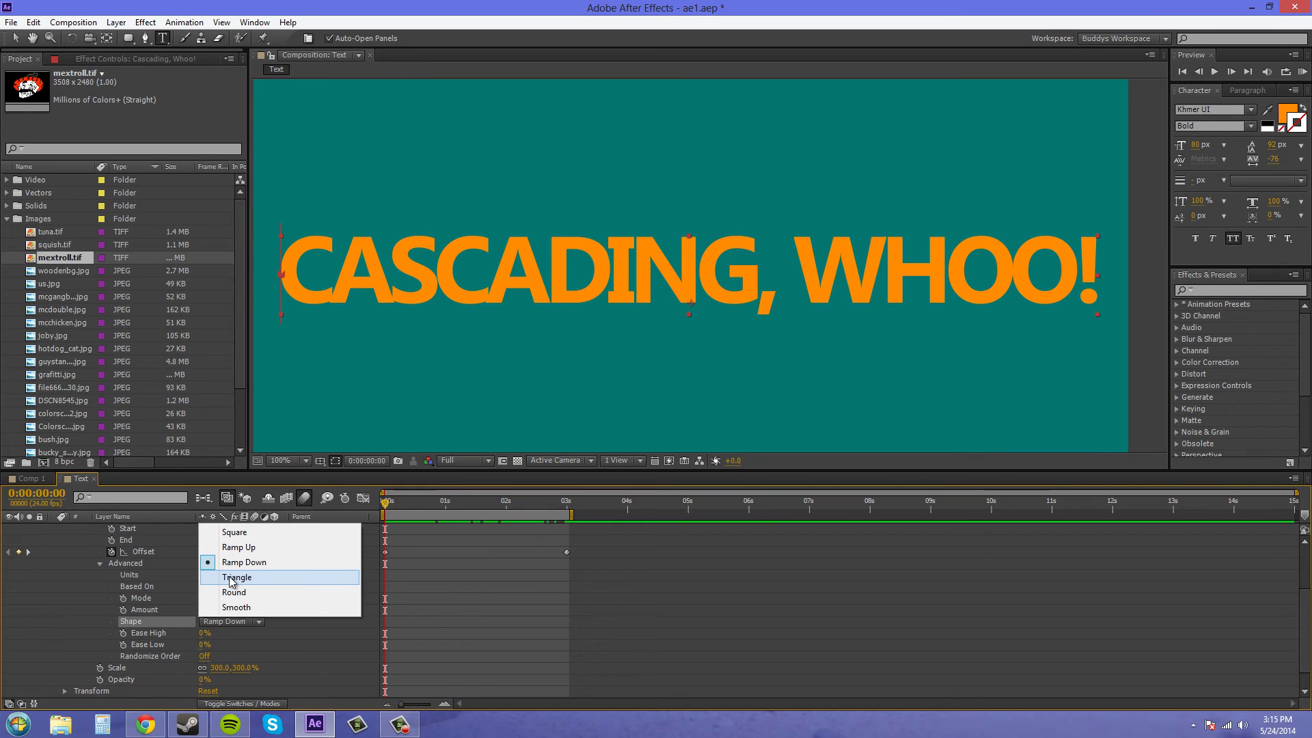
click(241, 580)
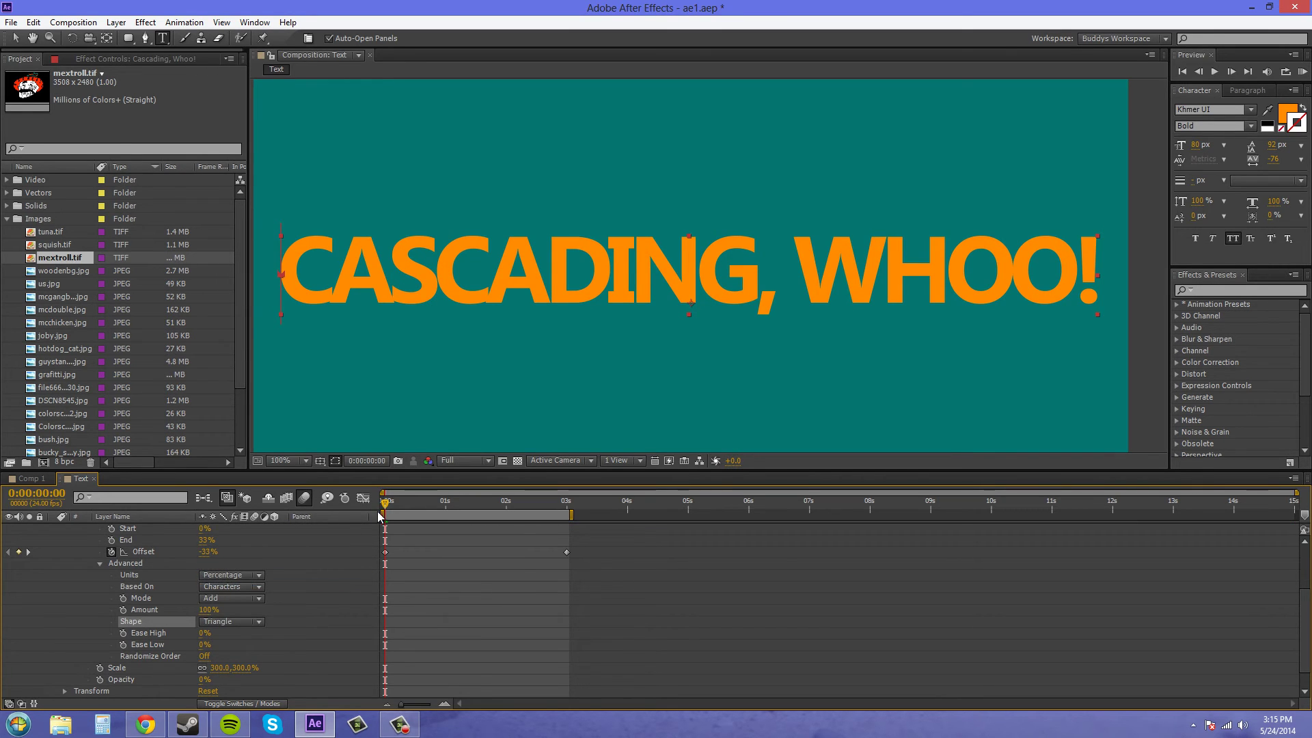
mouse_move(388, 502)
mouse_down()
mouse_move(539, 502)
mouse_move(386, 502)
mouse_up()
Set Animator 1 opacity to 100% and scrub to preview the Triangle cascade.
click(201, 680)
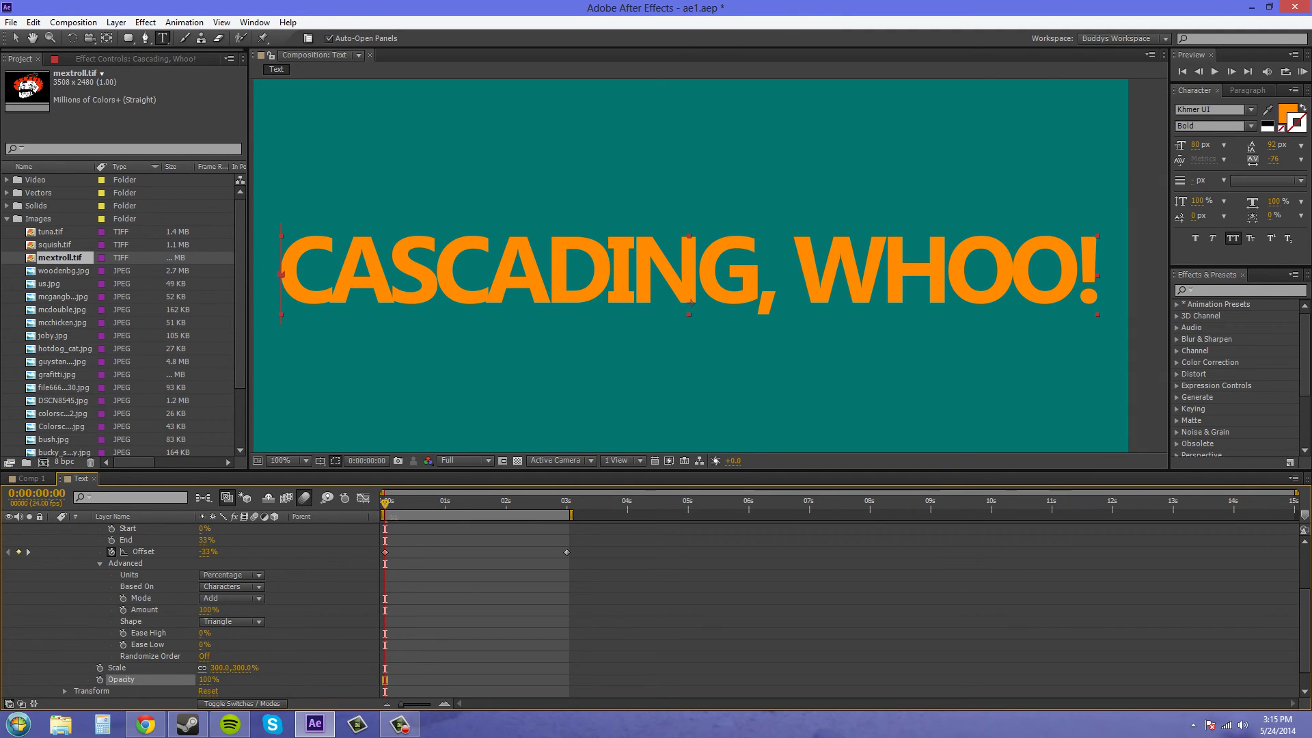
mouse_move(388, 504)
mouse_down()
mouse_move(574, 507)
mouse_move(384, 507)
mouse_up()
Return animator opacity to 0% and preview the cascade with the Round shape.
click(210, 680)
text(0)
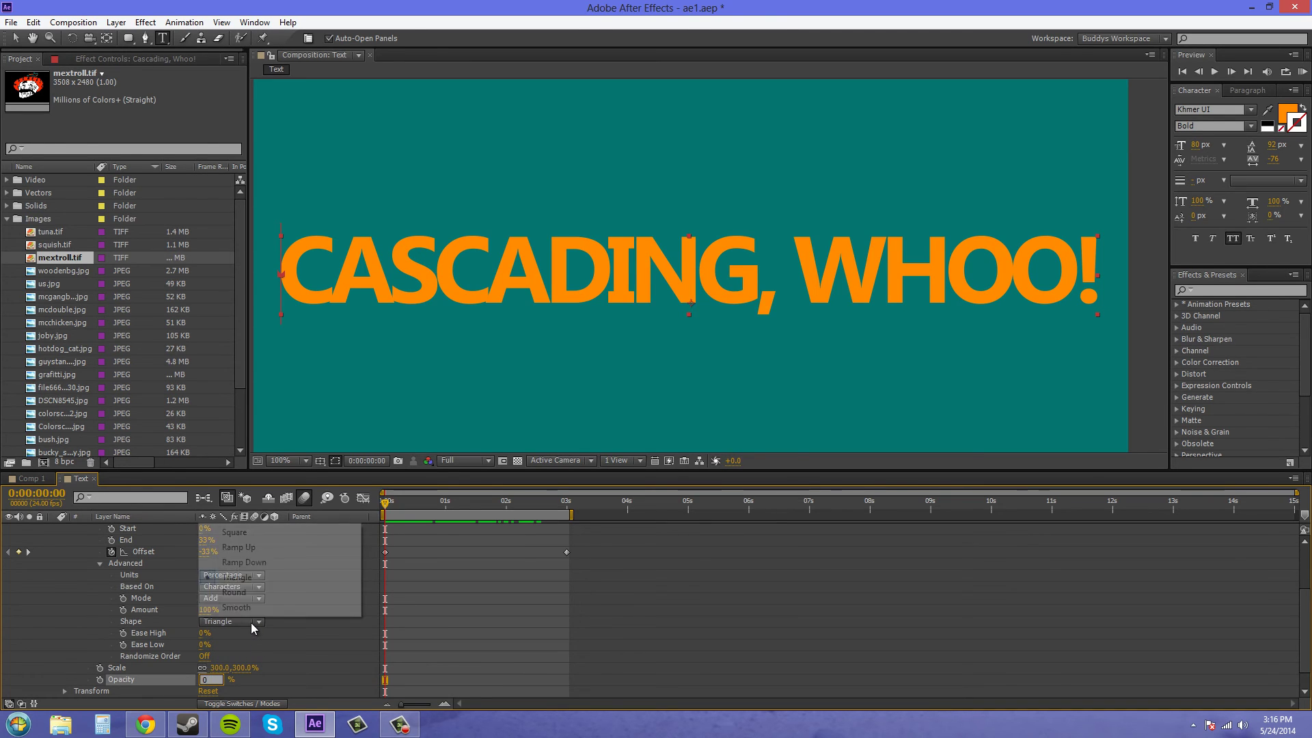
click(251, 621)
click(260, 593)
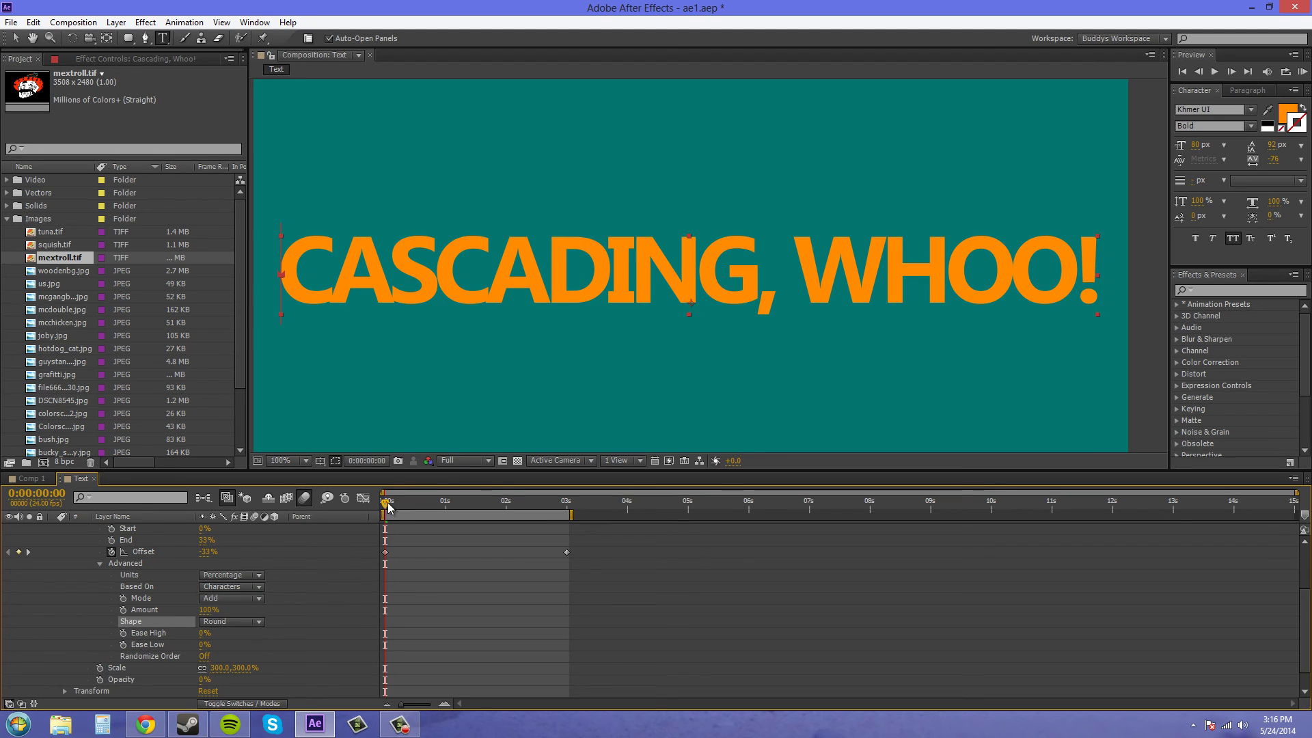
drag(388, 505, 509, 518)
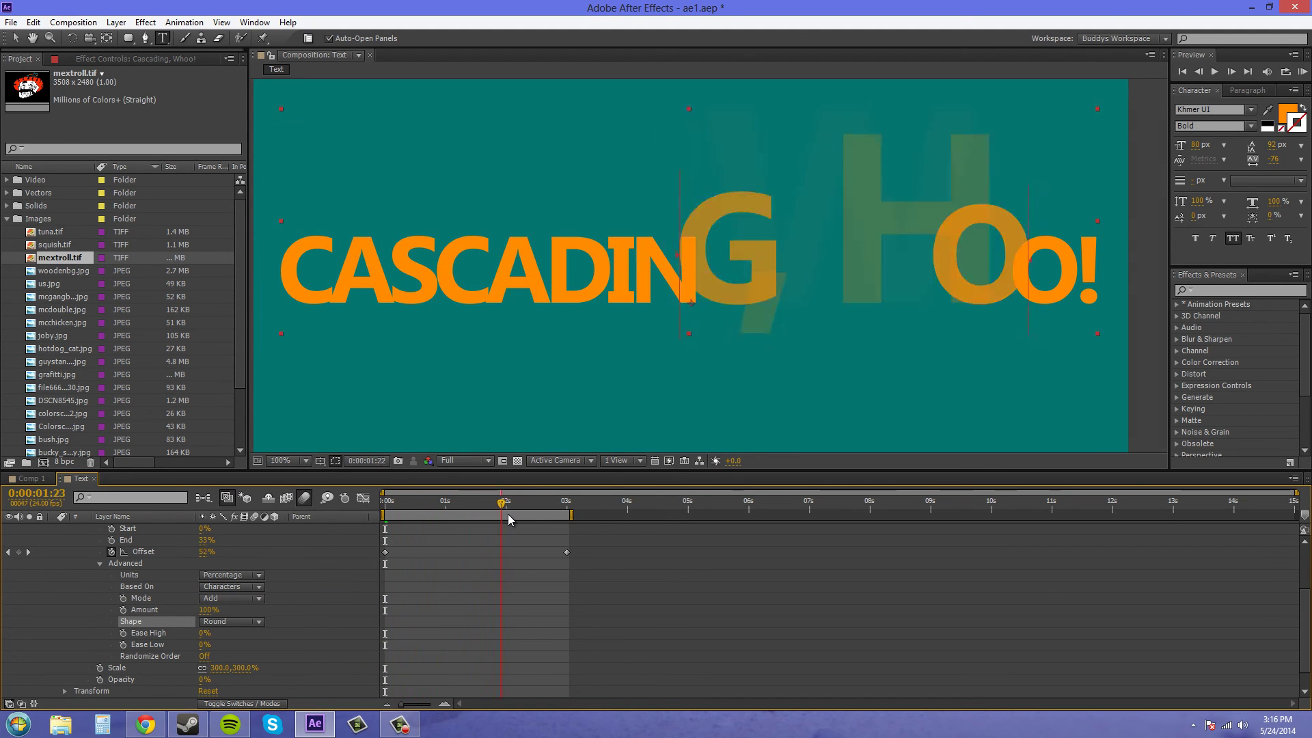
mouse_move(509, 518)
mouse_down()
mouse_move(524, 521)
mouse_move(446, 513)
mouse_move(472, 512)
mouse_up()
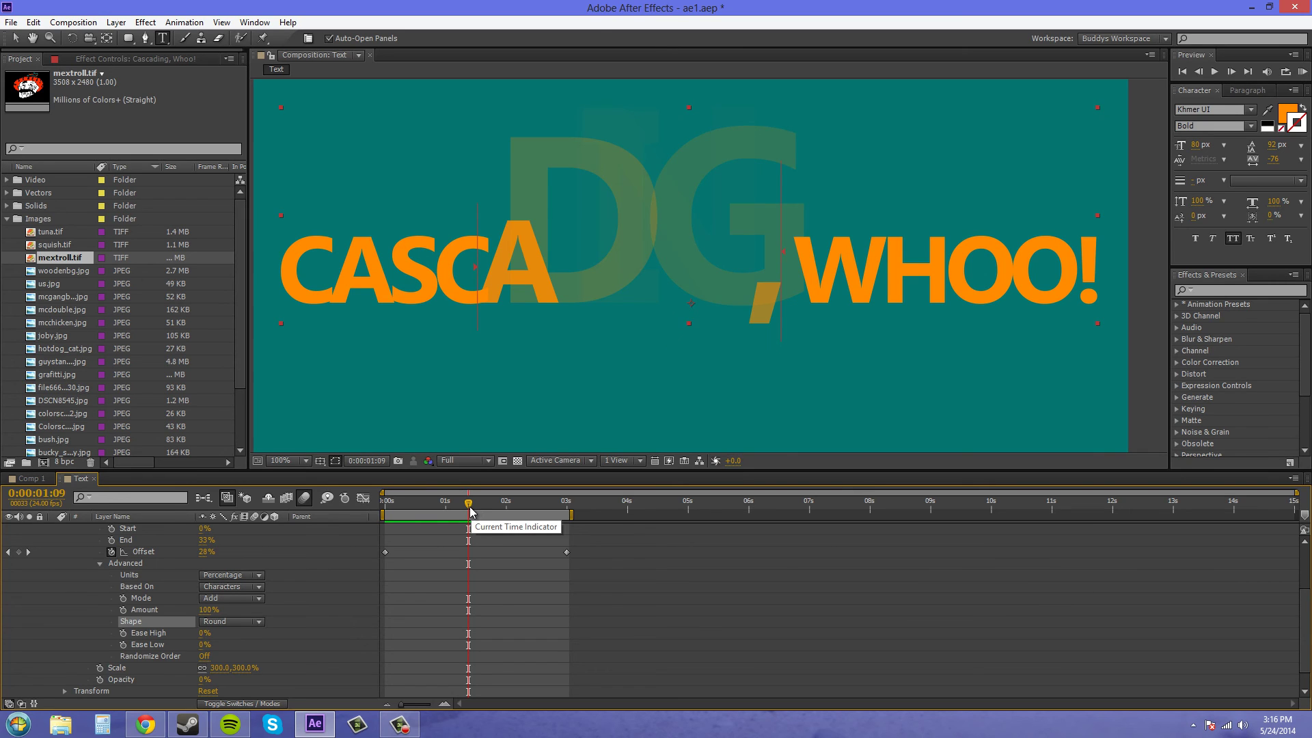
Switch the selector shape to Smooth and scrub back to the start.
click(232, 622)
click(247, 612)
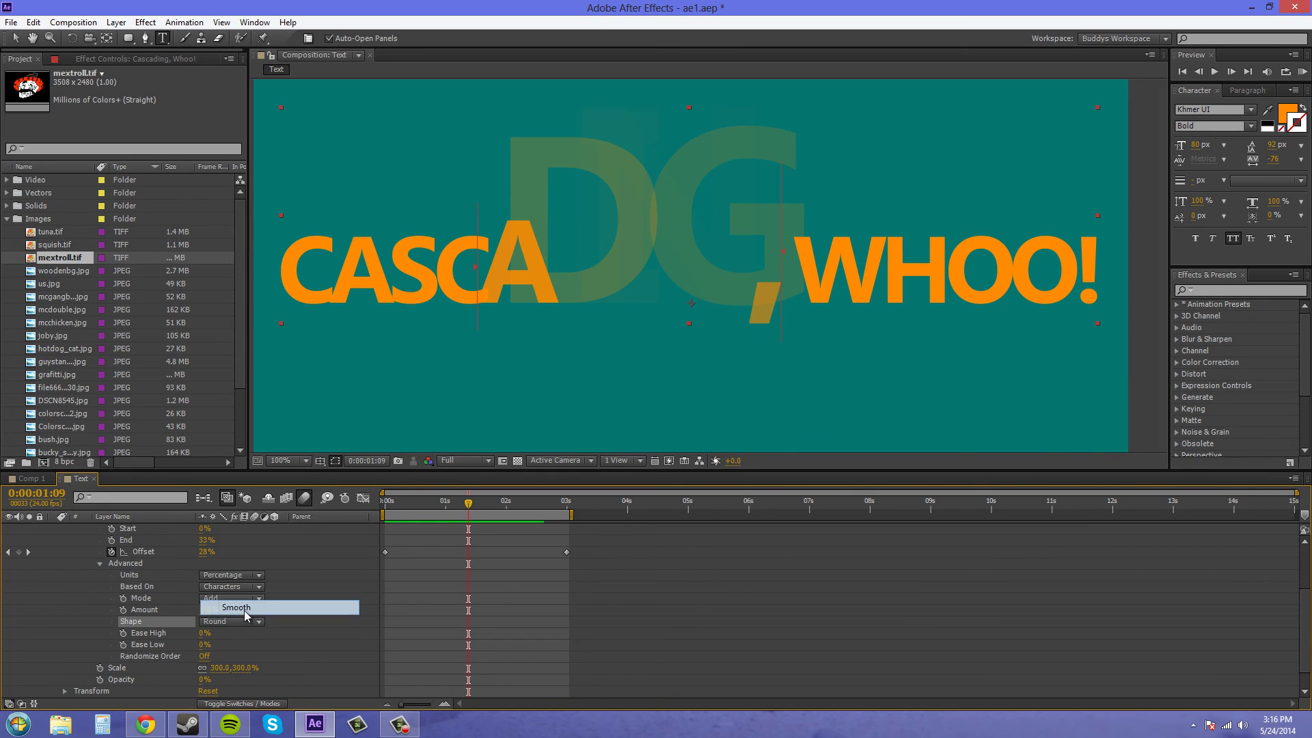
mouse_move(469, 505)
mouse_down()
mouse_move(382, 512)
mouse_move(448, 504)
mouse_move(534, 530)
mouse_move(385, 529)
mouse_up()
Restore the Range Selector shape to Ramp Up and scrub to 0:00:03:00.
click(230, 622)
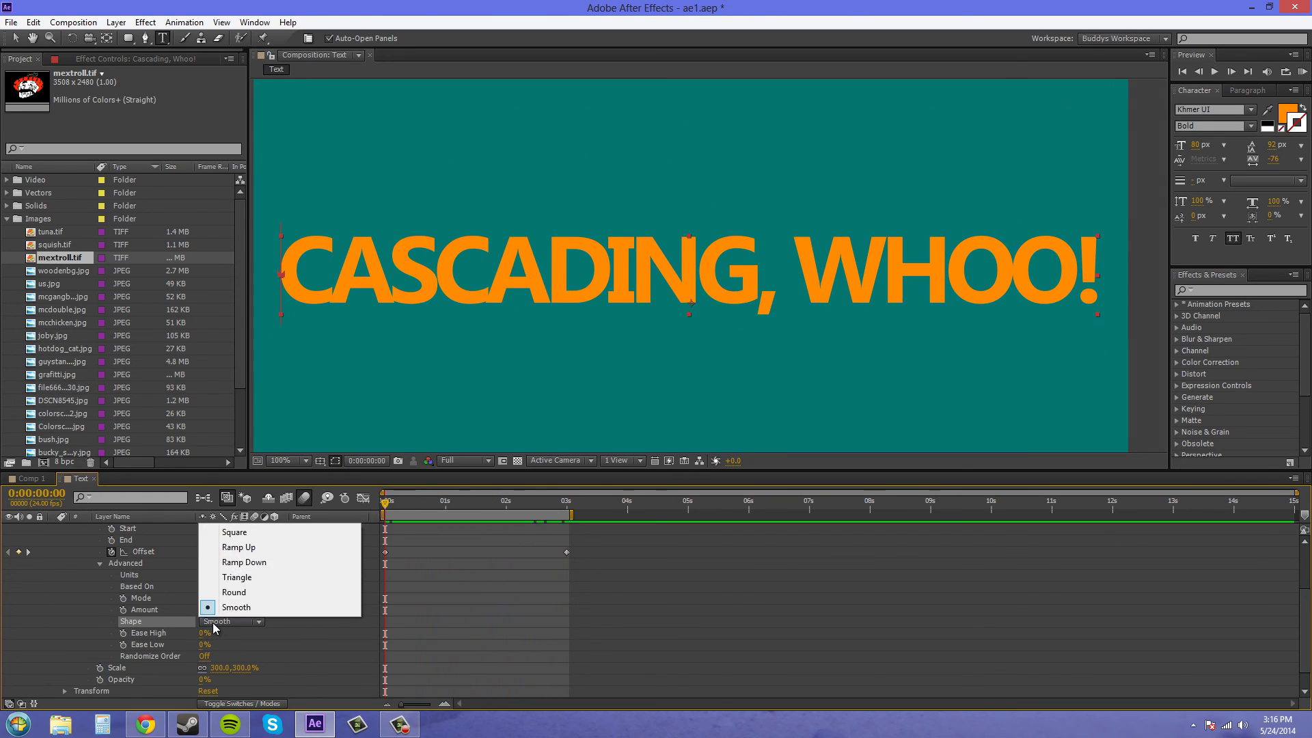
click(238, 547)
drag(388, 505, 566, 540)
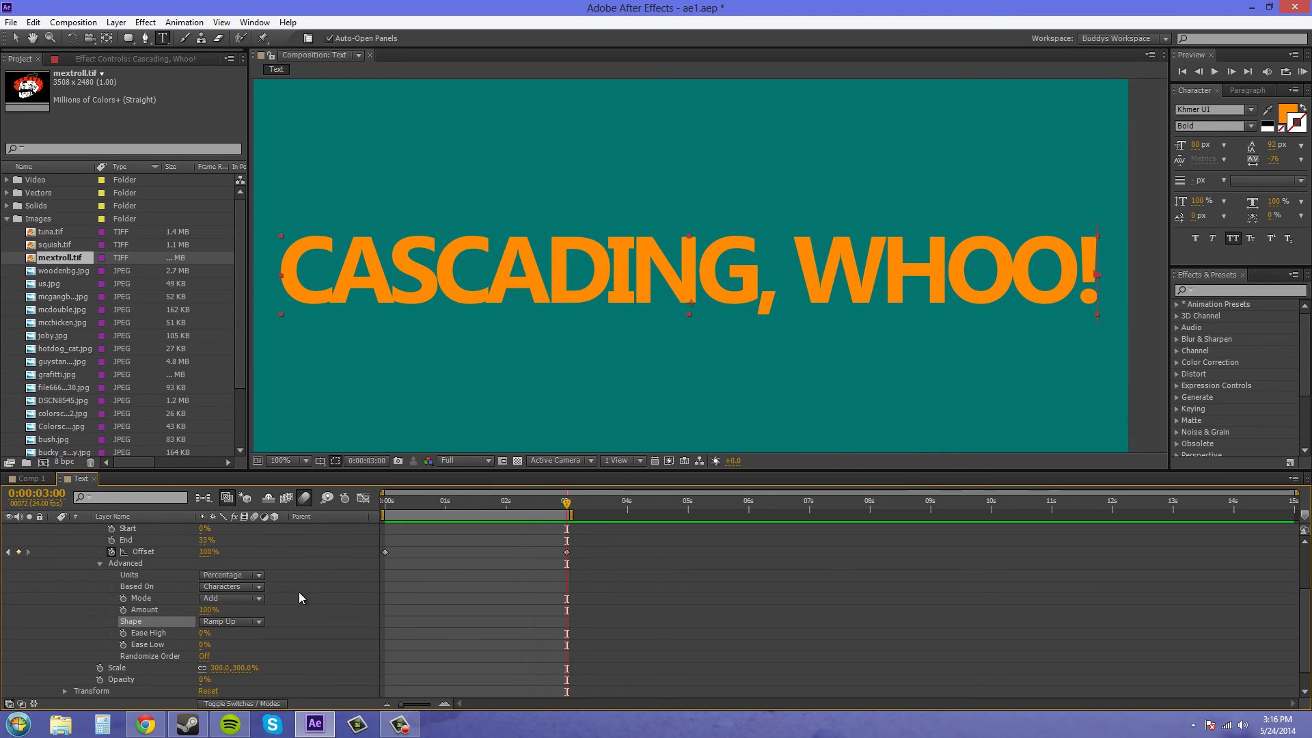
scroll(182, 609, up, 3)
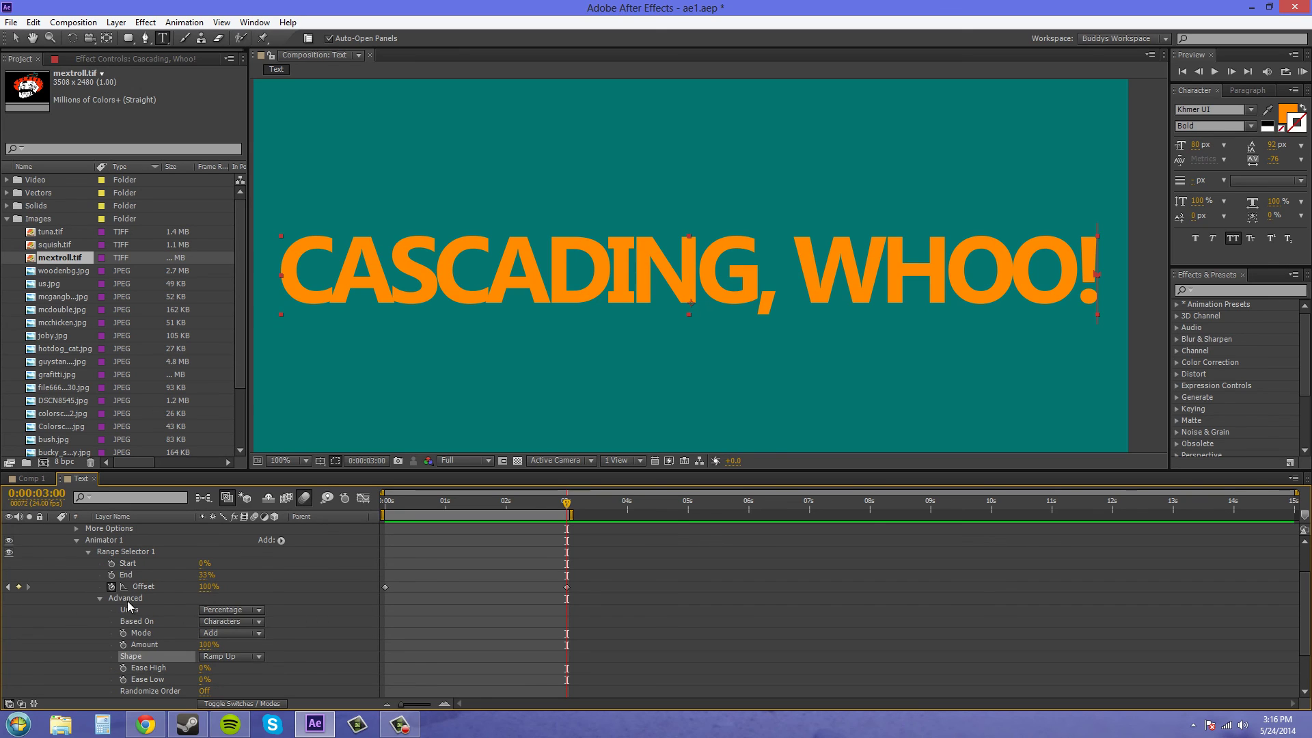
Collapse Range Selector 1 using its twirl arrow.
click(90, 552)
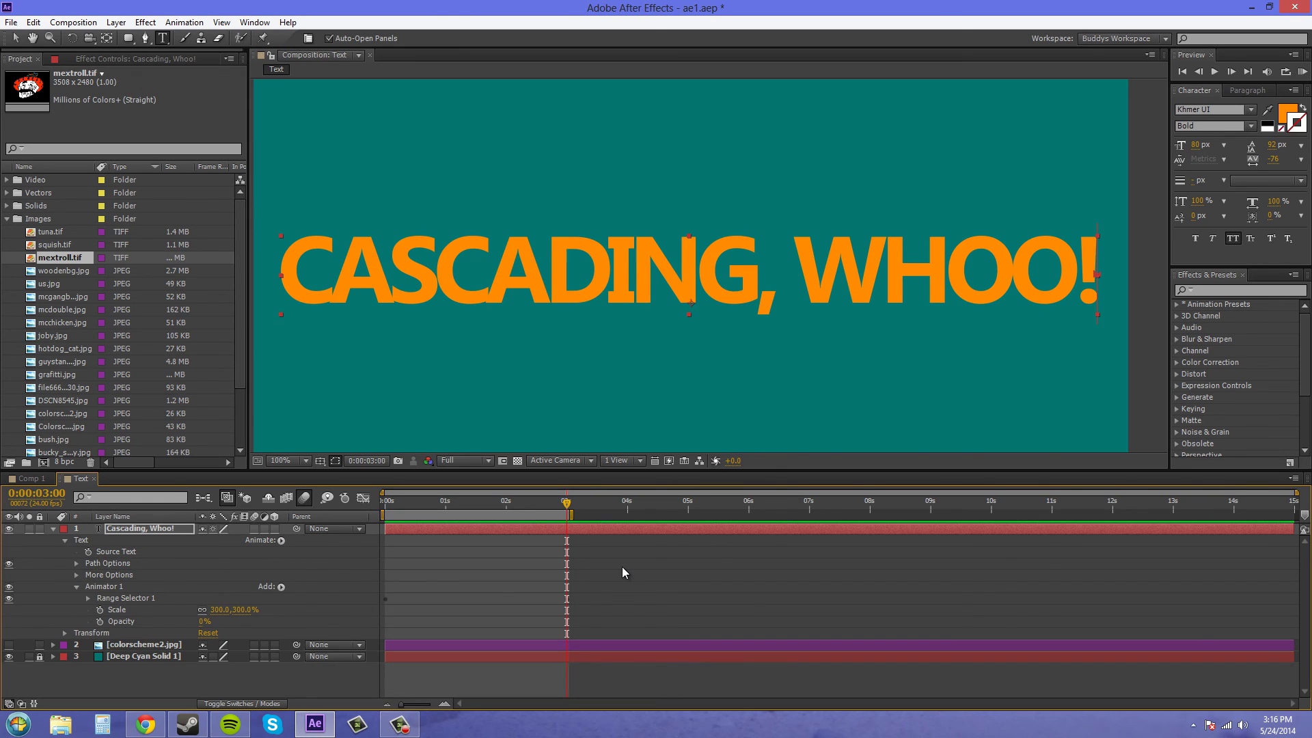